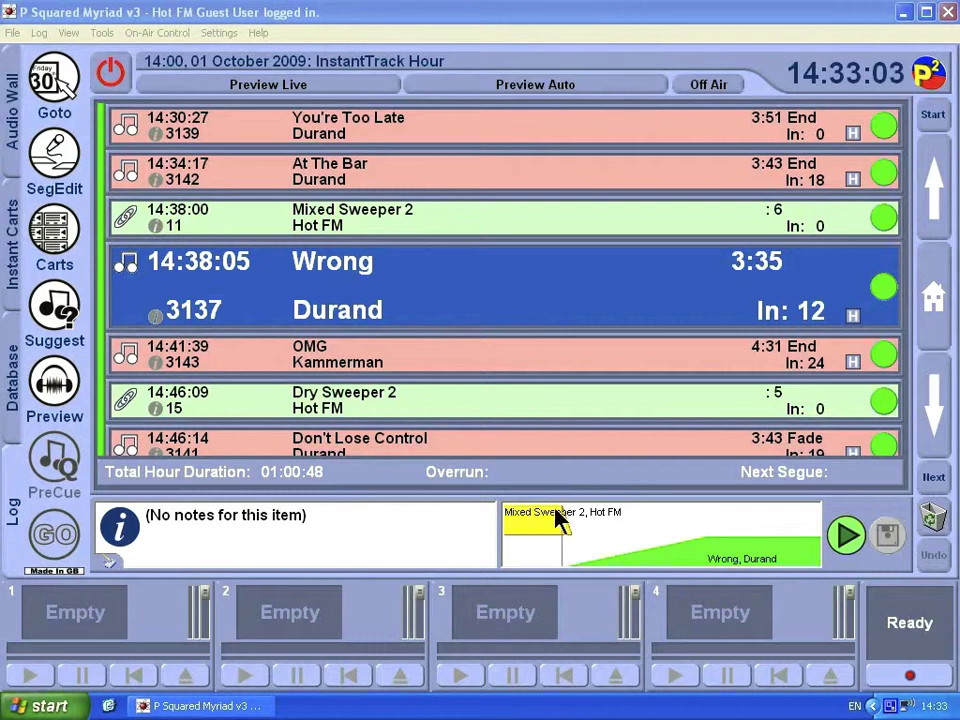
- Audition the segue from Mixed Sweeper 2 into Wrong, then stop the preview
left_click_drag(536, 525, 563, 520)
left_click(846, 537)
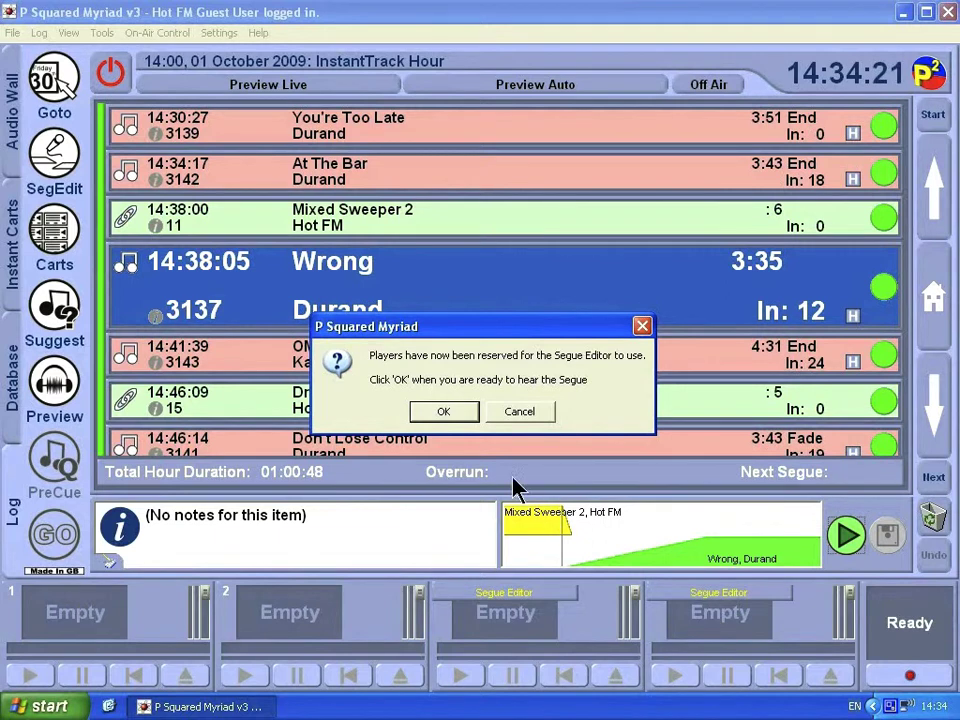
left_click(430, 411)
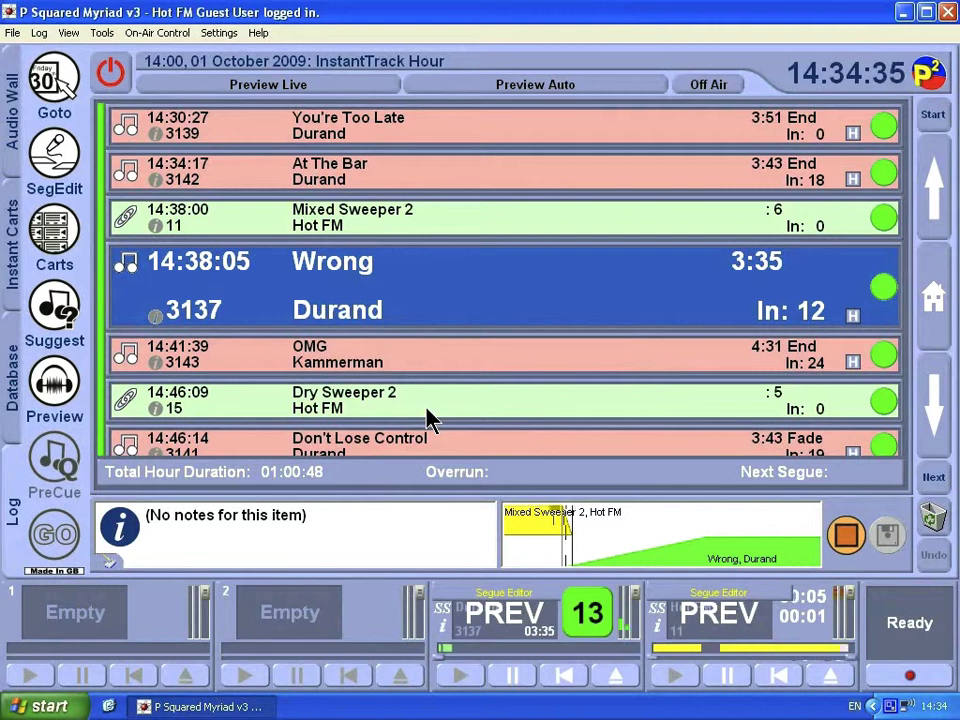
left_click(842, 537)
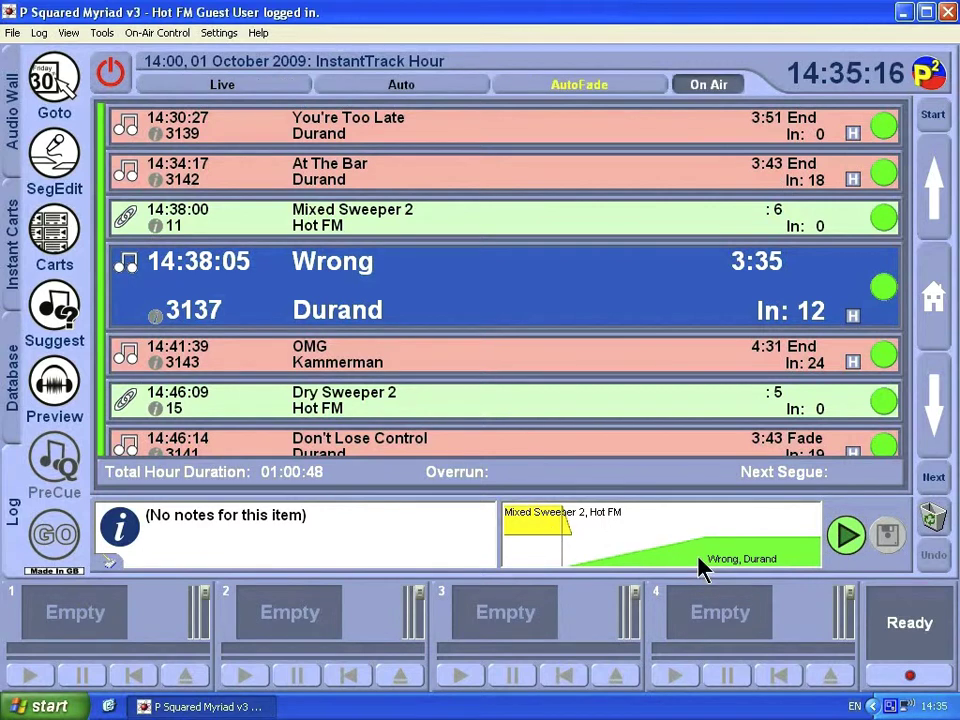
- Start Wrong slightly earlier so it overlaps the end of Mixed Sweeper 2 more, audition the segue and save it
left_click_drag(704, 567, 681, 564)
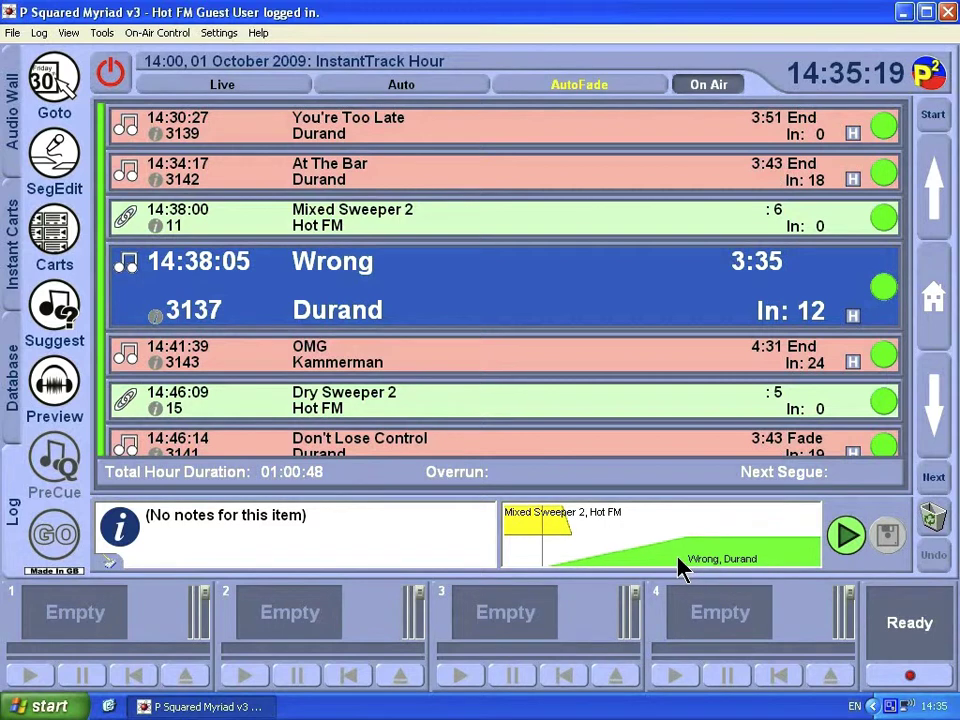
left_click(845, 537)
left_click(433, 409)
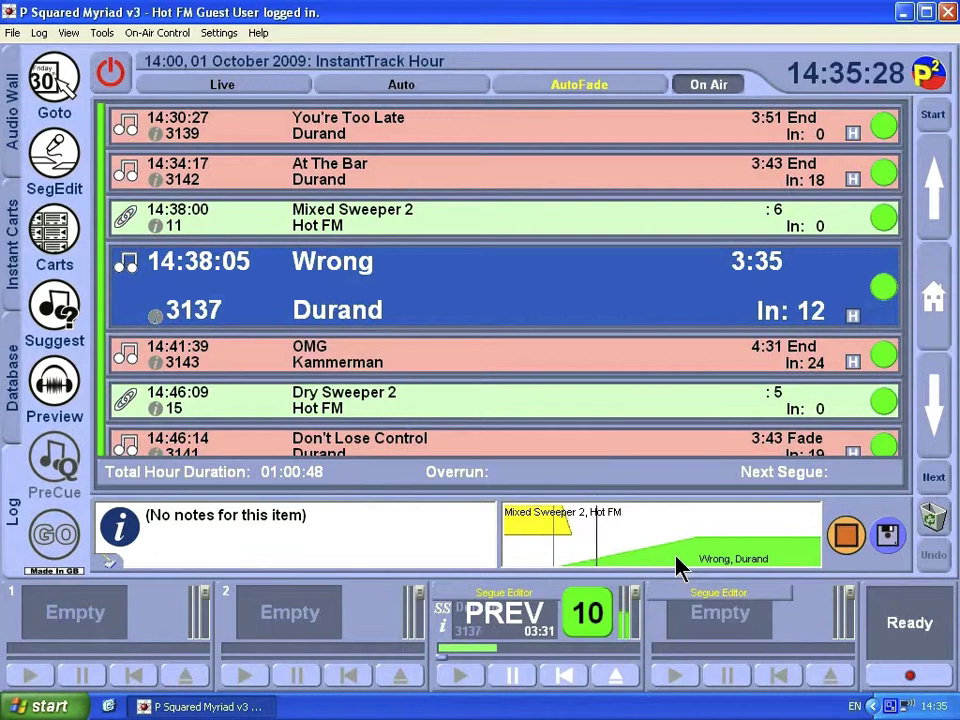
left_click(858, 540)
left_click(850, 540)
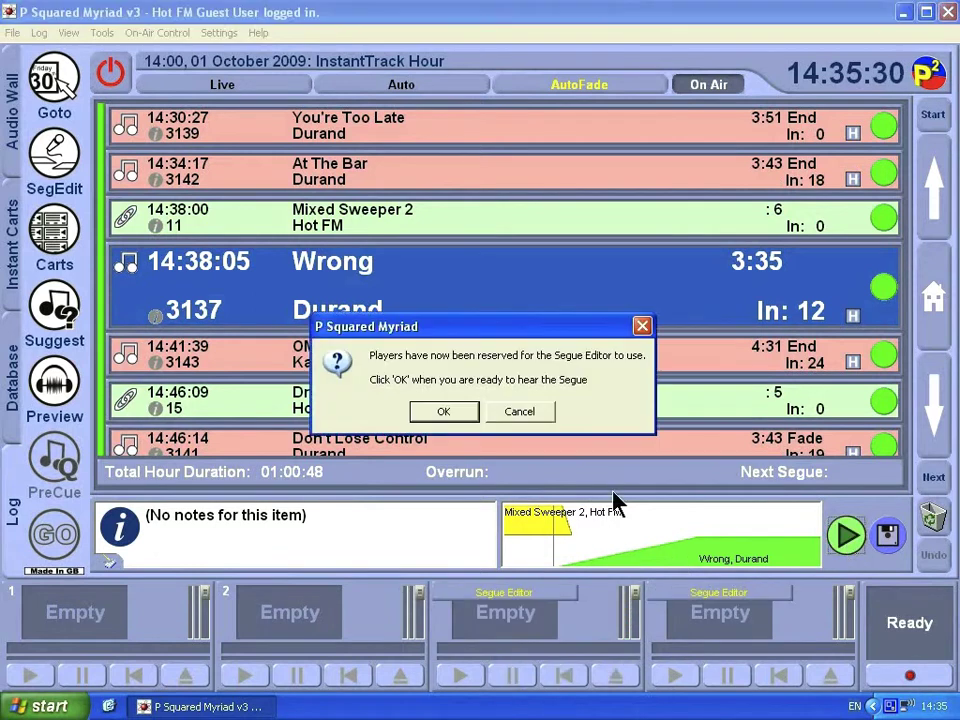
left_click(446, 416)
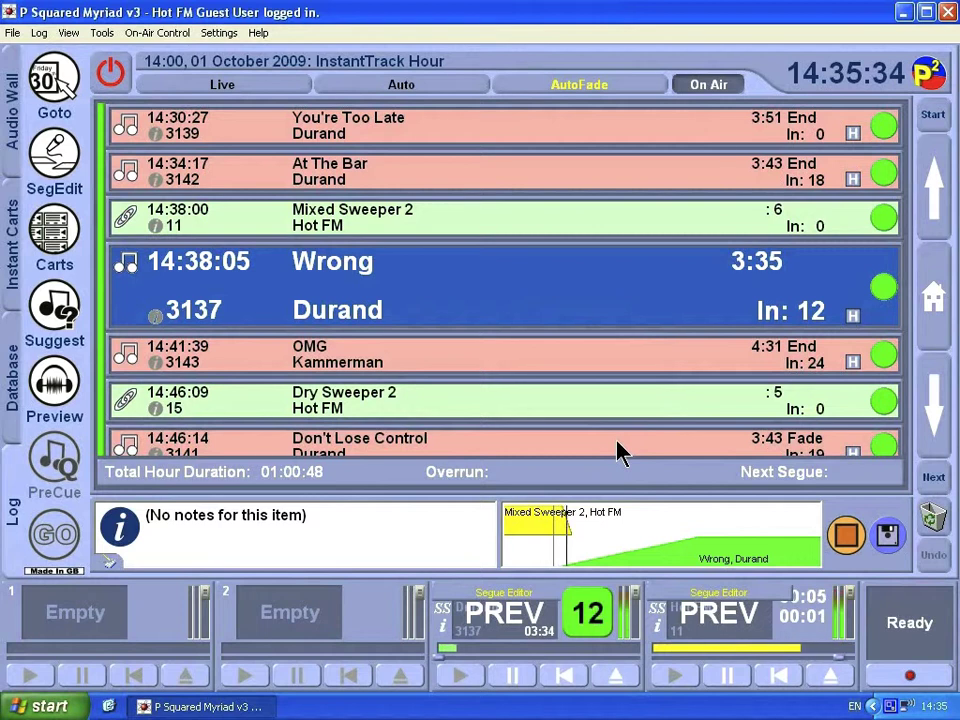
left_click(845, 536)
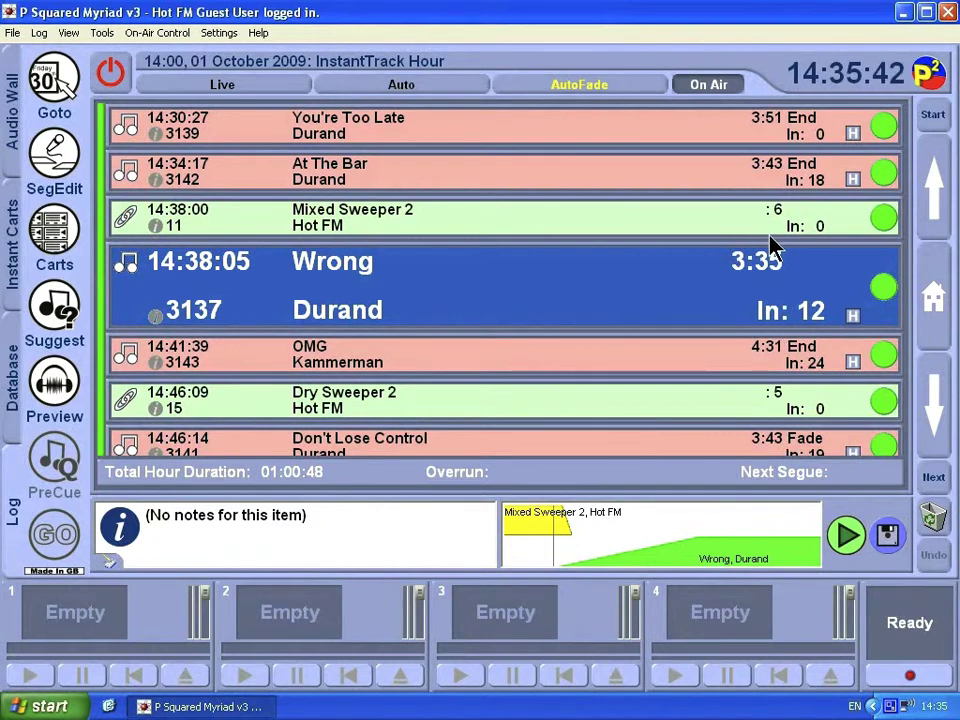
left_click(888, 537)
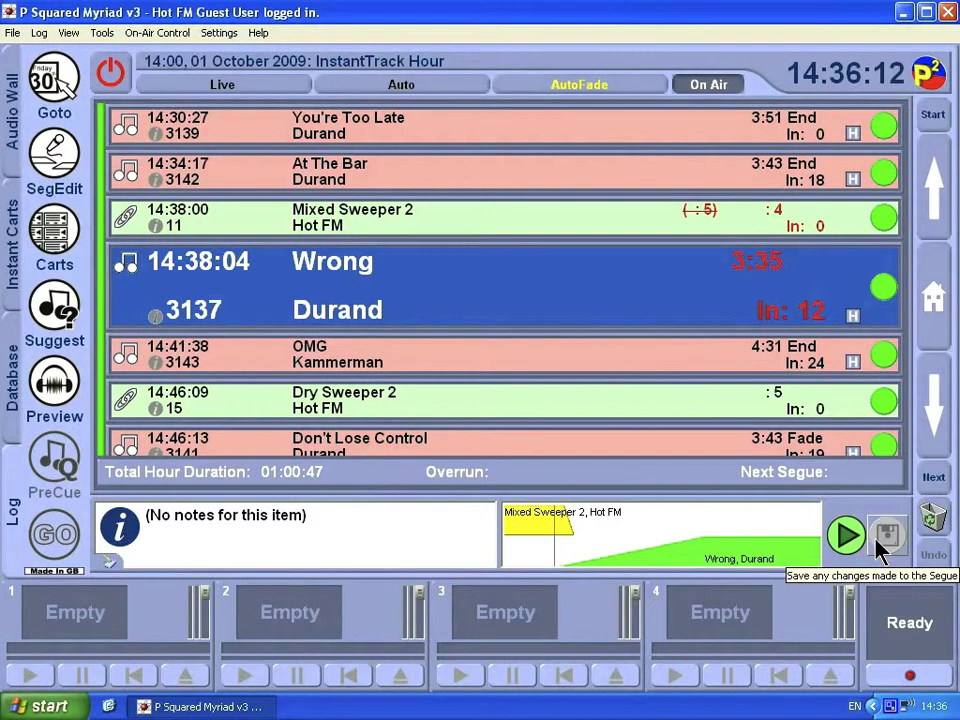
- Shift the start of Wrong slightly later against Mixed Sweeper 2 and save the segue
left_click_drag(668, 562, 684, 566)
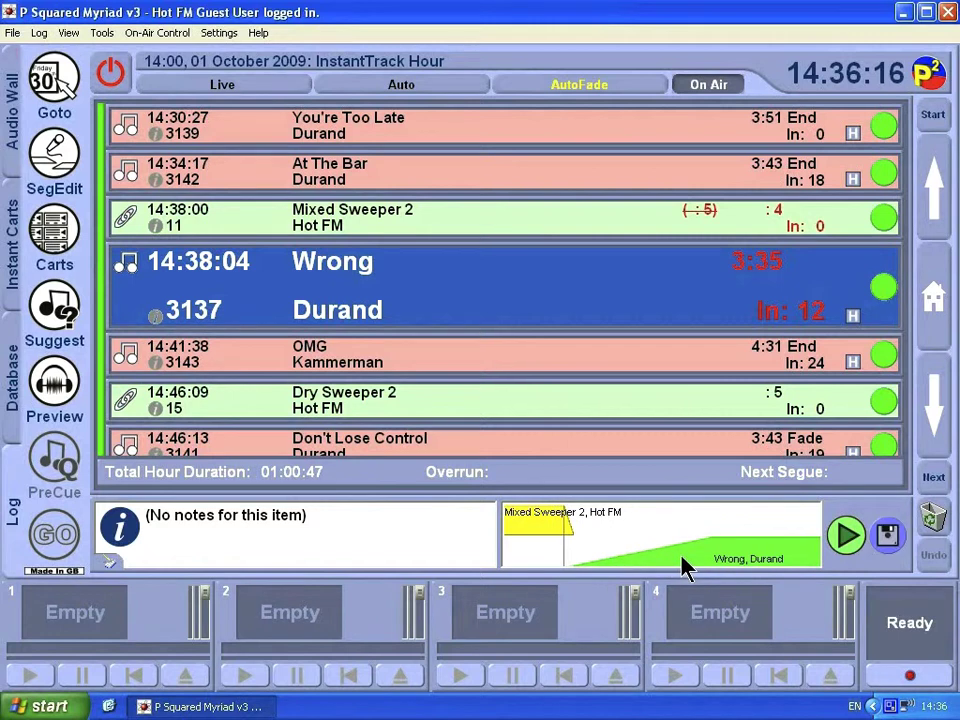
left_click(887, 535)
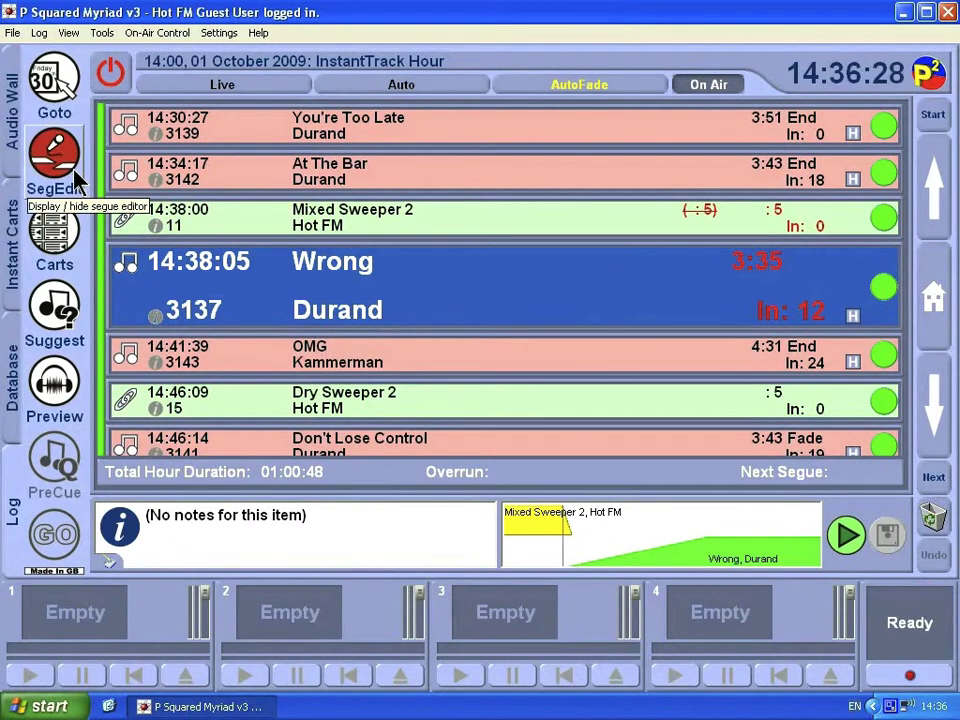
- In the expanded segue editor, try an earlier, sloping fade-out on Mixed Sweeper 2 and audition it
left_click(55, 160)
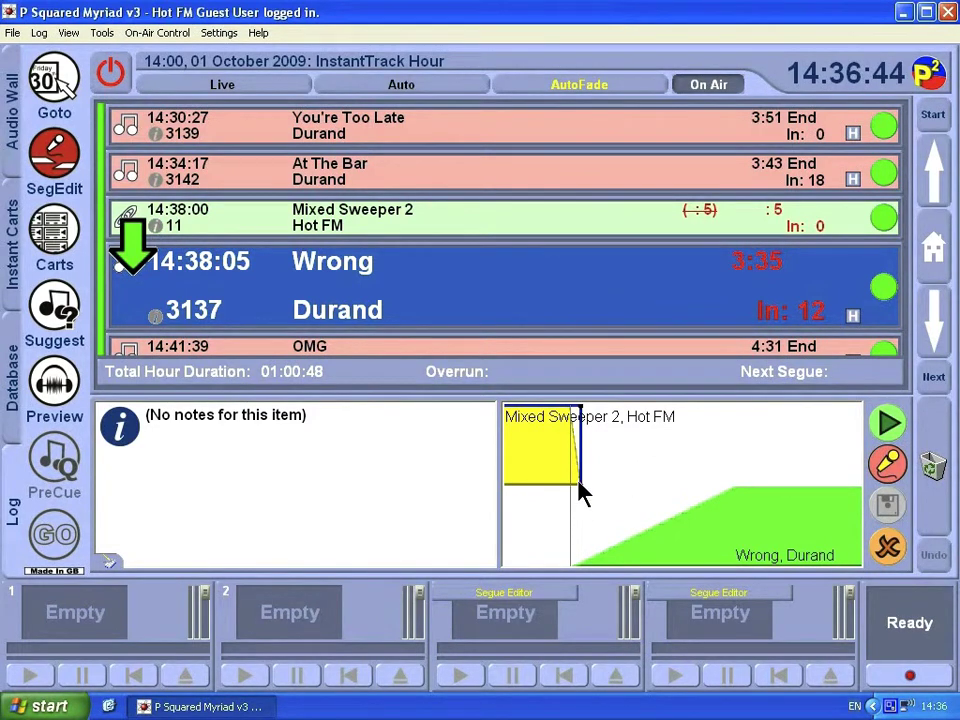
left_click_drag(580, 486, 556, 485)
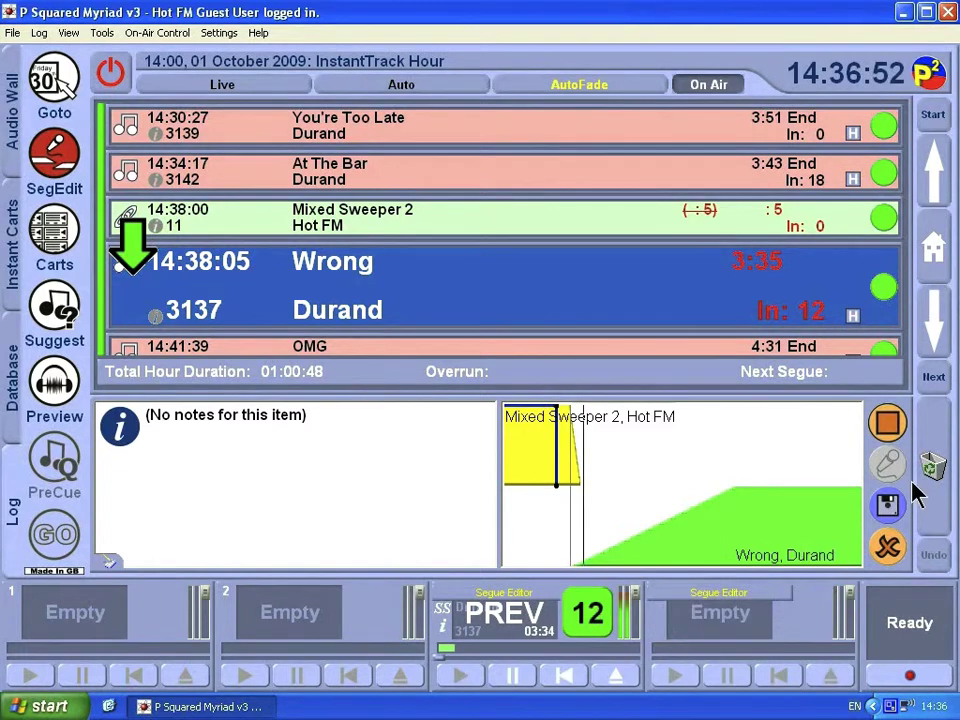
left_click_drag(556, 412, 511, 410)
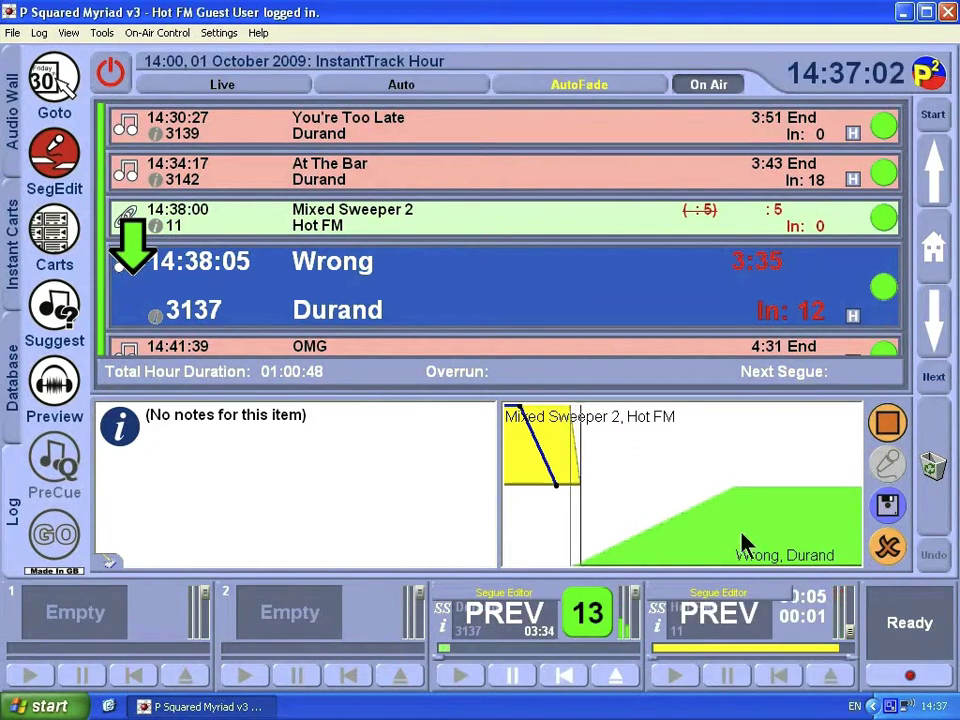
left_click(887, 425)
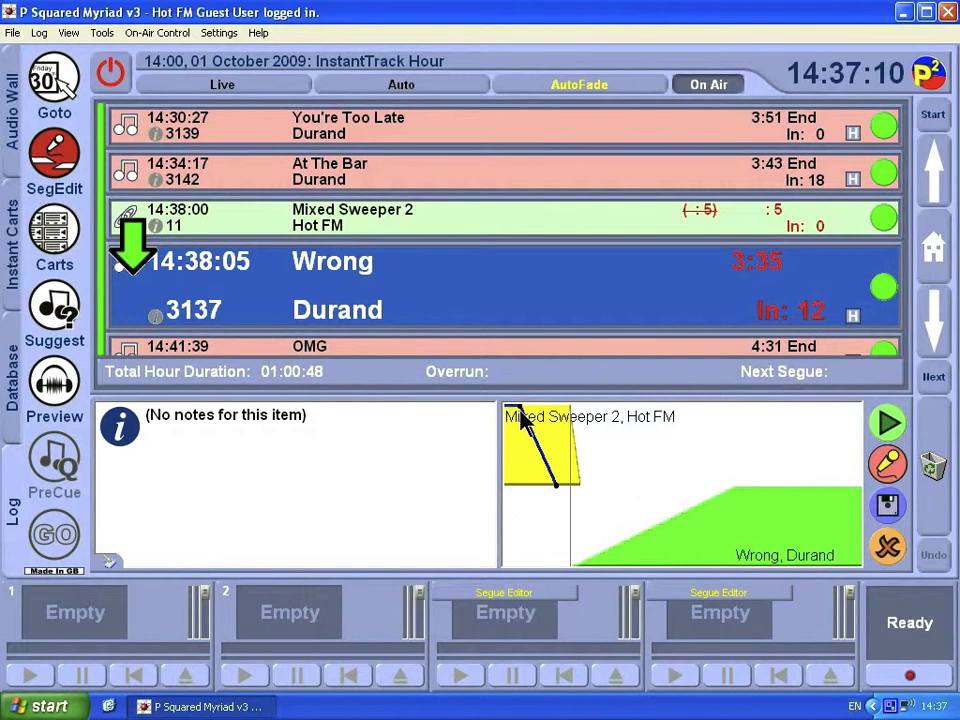
mouse_move(521, 412)
left_mouse_down()
mouse_move(505, 410)
mouse_move(557, 410)
mouse_move(509, 410)
left_mouse_up()
key("space")
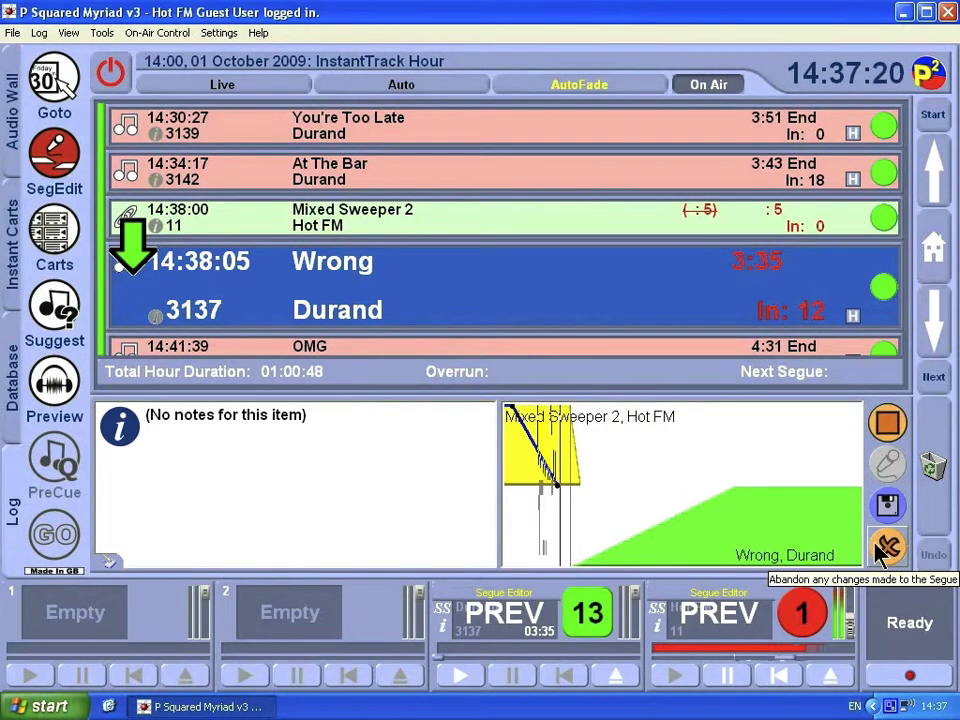
- Try starting Wrong much earlier under Mixed Sweeper 2, then abandon the segue changes and close the expanded editor
left_click_drag(805, 570, 735, 563)
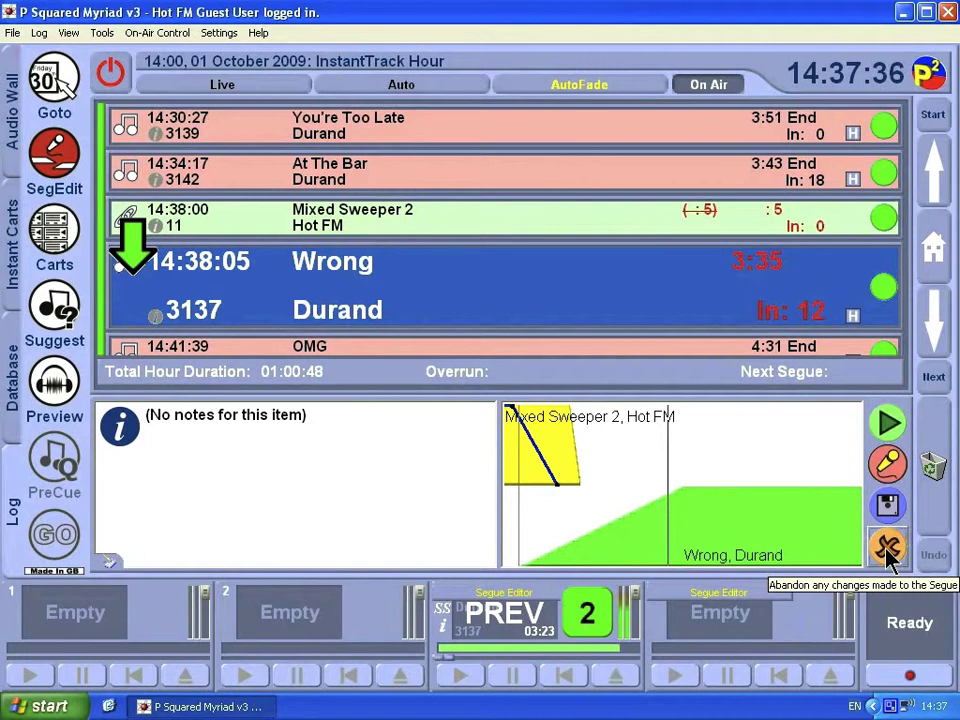
left_click(887, 548)
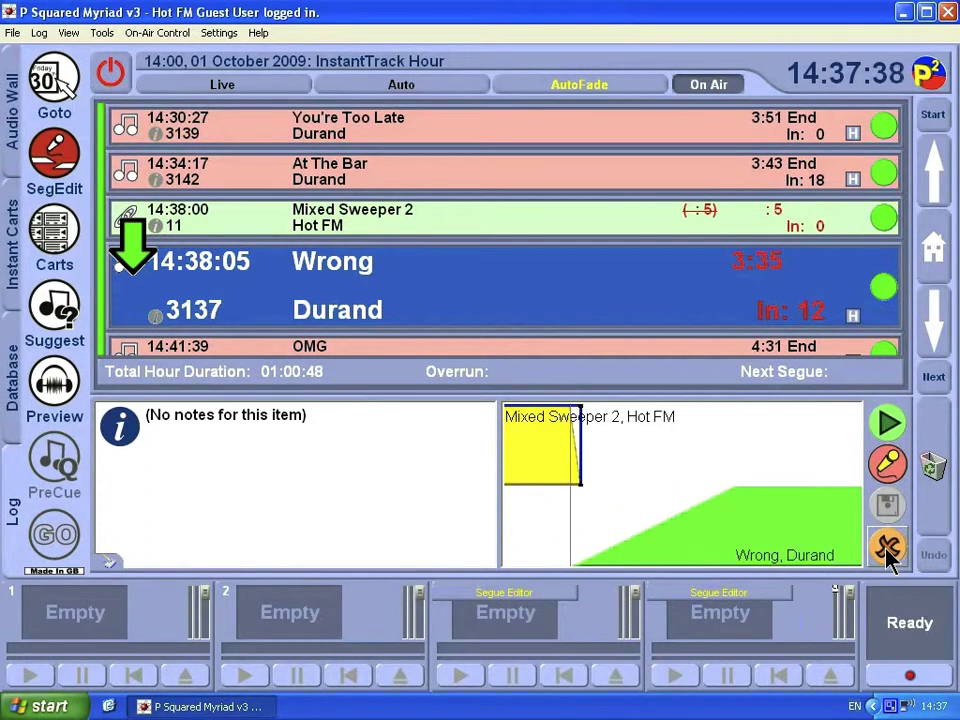
left_click(55, 165)
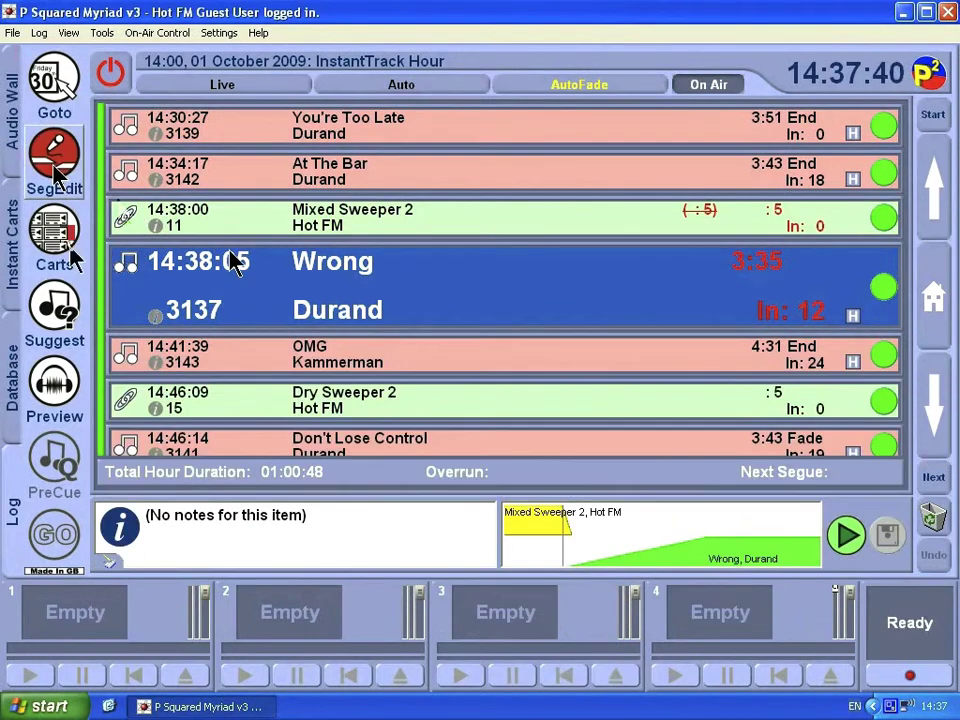
- Reopen the expanded segue editor and step through the log to the segue from Wrong into OMG
left_click(21, 183)
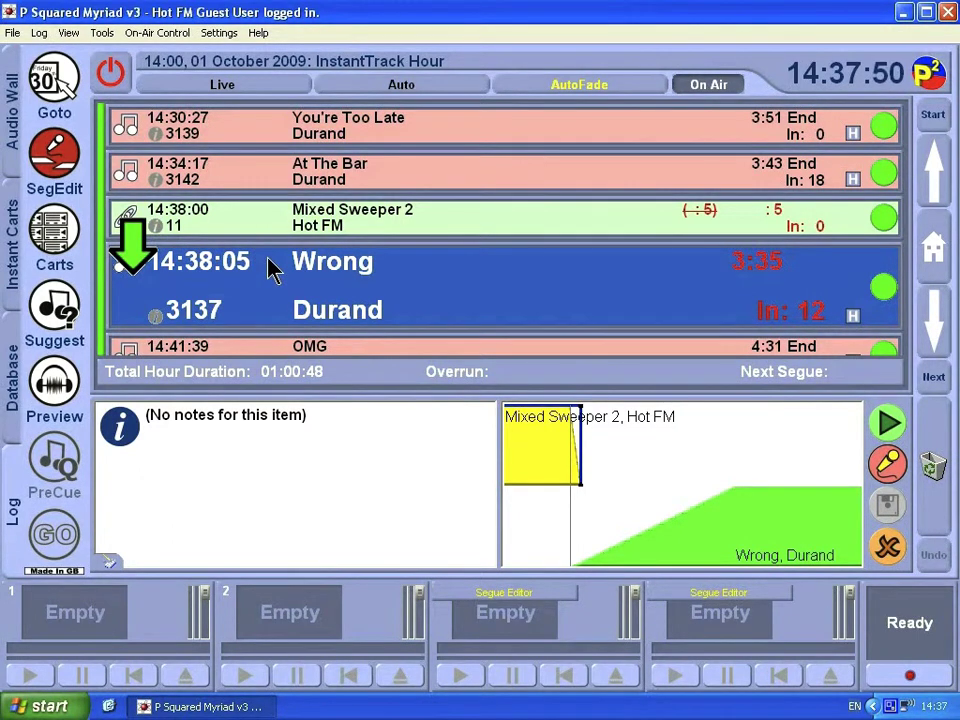
scroll(268, 268, "down", 1)
scroll(268, 268, "down", 1)
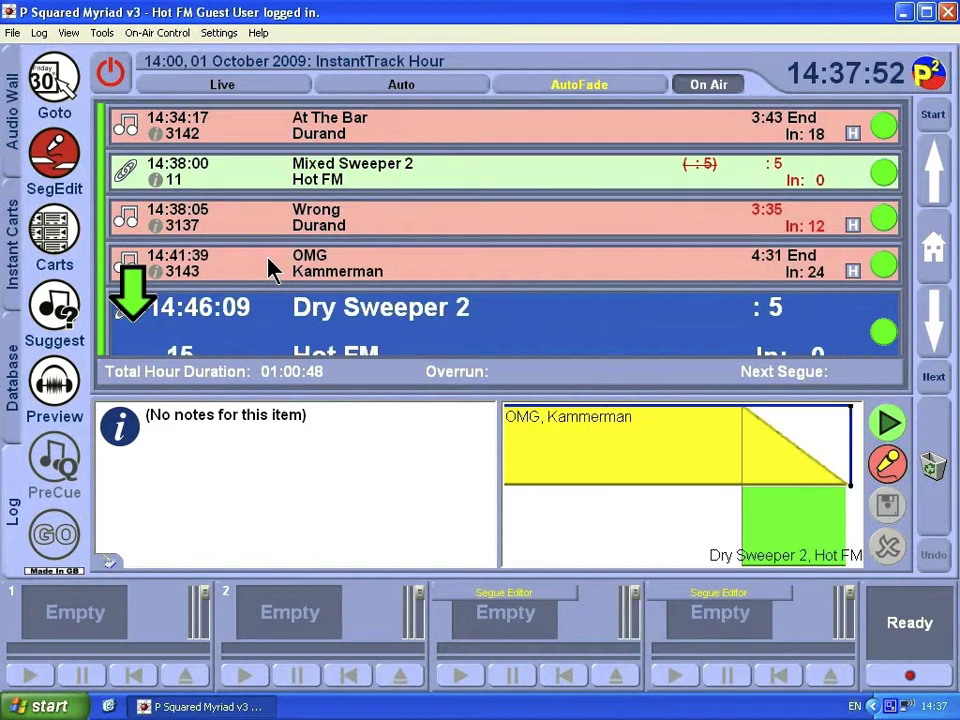
scroll(268, 268, "up", 2)
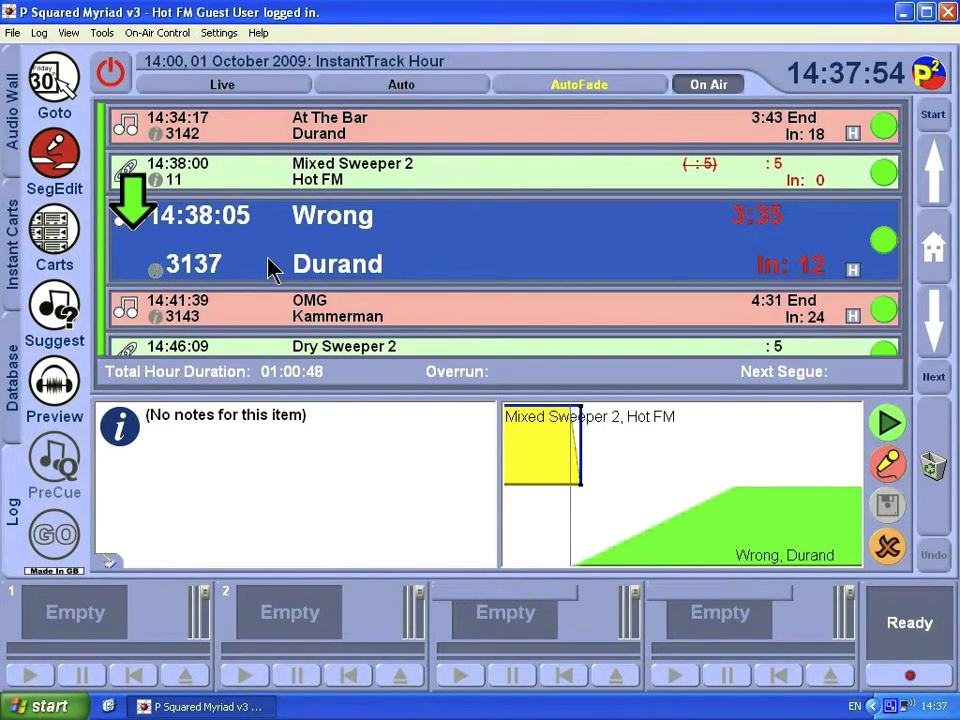
scroll(268, 268, "down", 1)
scroll(268, 268, "up", 1)
scroll(268, 268, "down", 1)
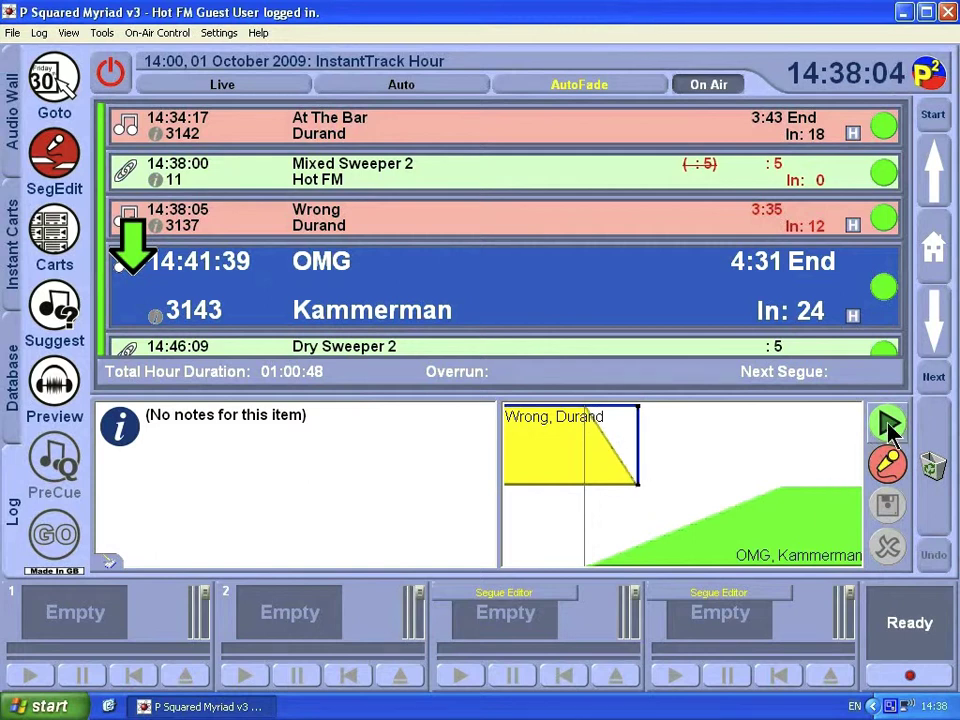
- Give Wrong an earlier, steeper fade-out, start OMG sooner, save the segue and close the expanded editor
left_click_drag(636, 483, 551, 484)
left_click_drag(548, 407, 507, 407)
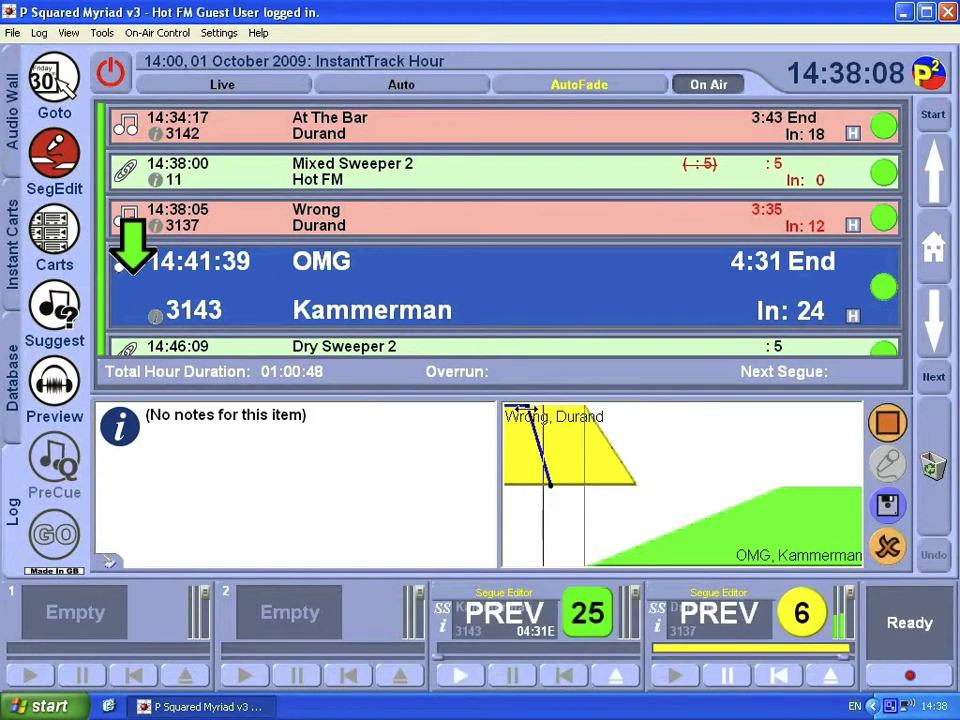
left_click_drag(782, 553, 728, 553)
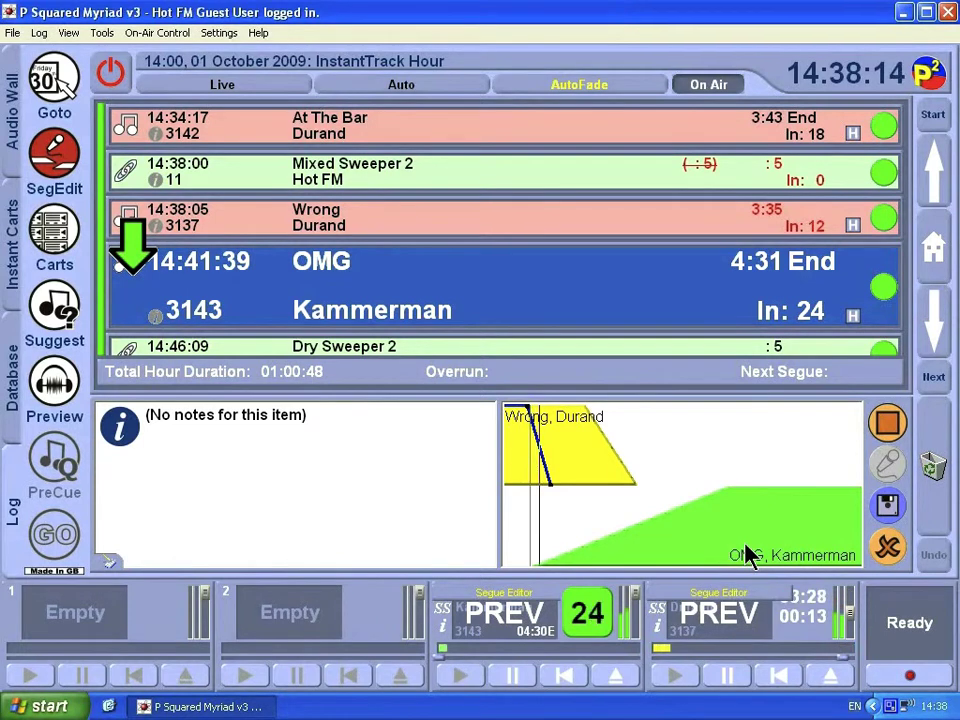
left_click(889, 508)
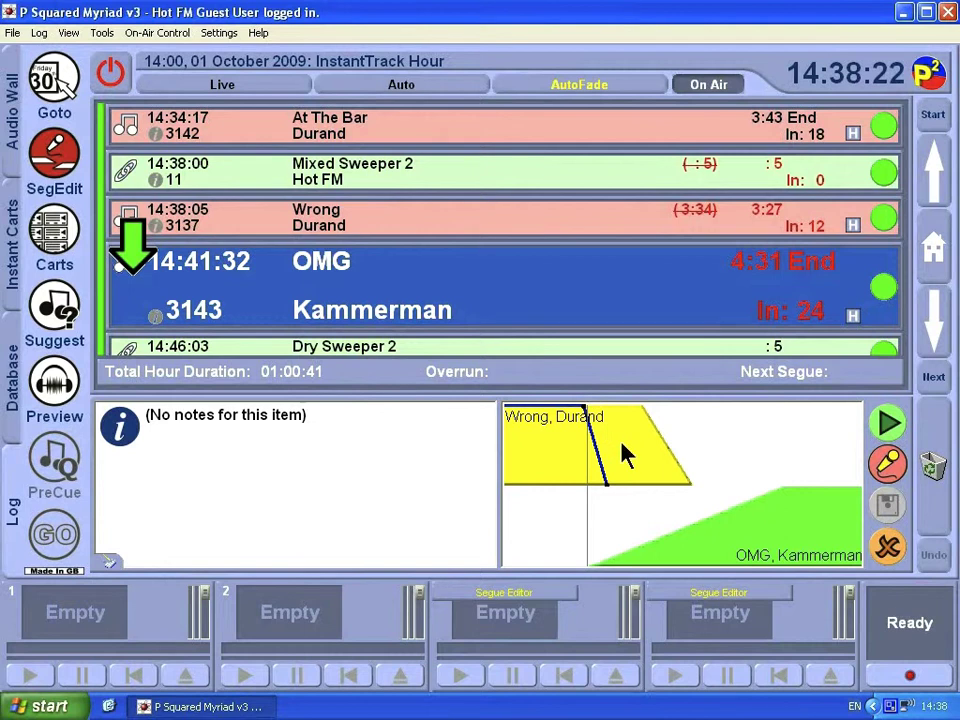
left_click(42, 125)
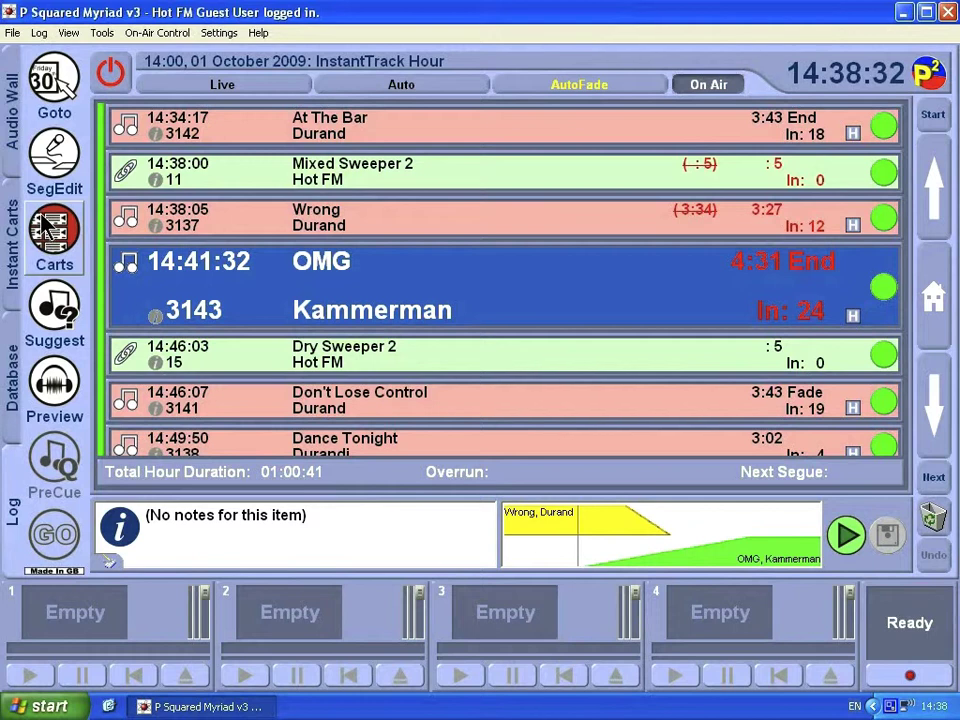
- Reopen the expanded segue editor and try gradual, steep and abrupt fade-outs on Wrong, auditioning its segue into OMG
left_click(70, 170)
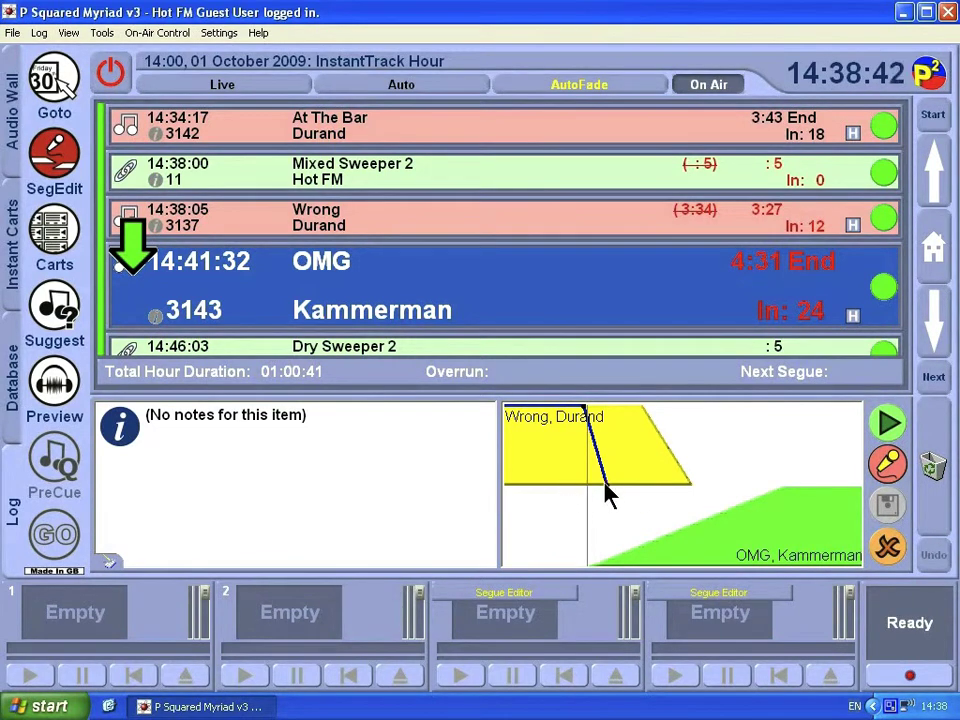
left_click_drag(604, 483, 640, 482)
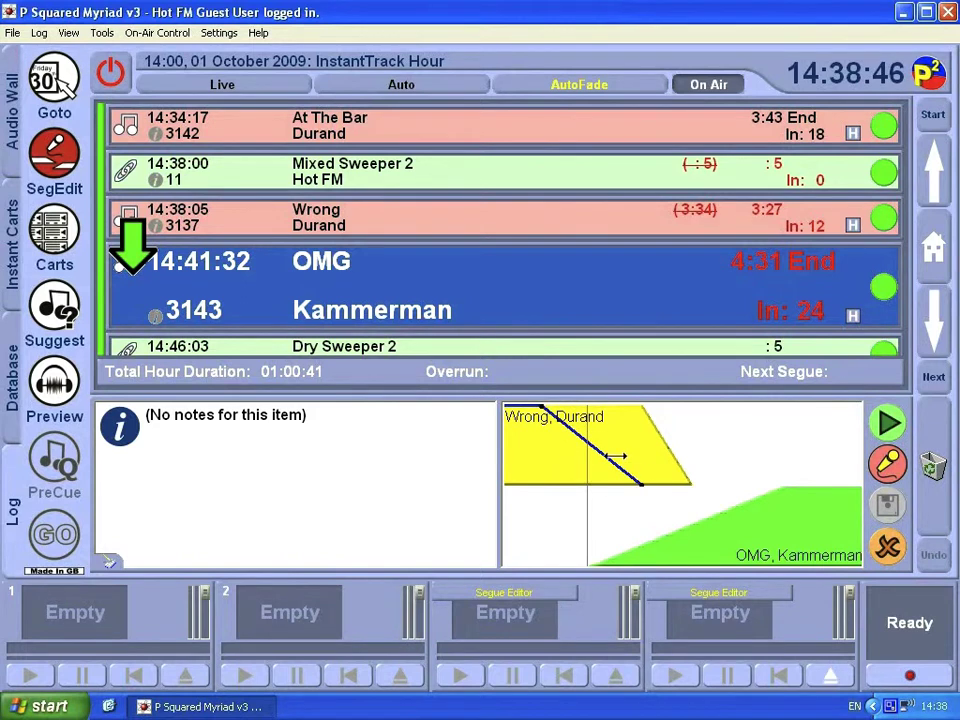
left_click(535, 418)
left_click_drag(535, 418, 612, 425)
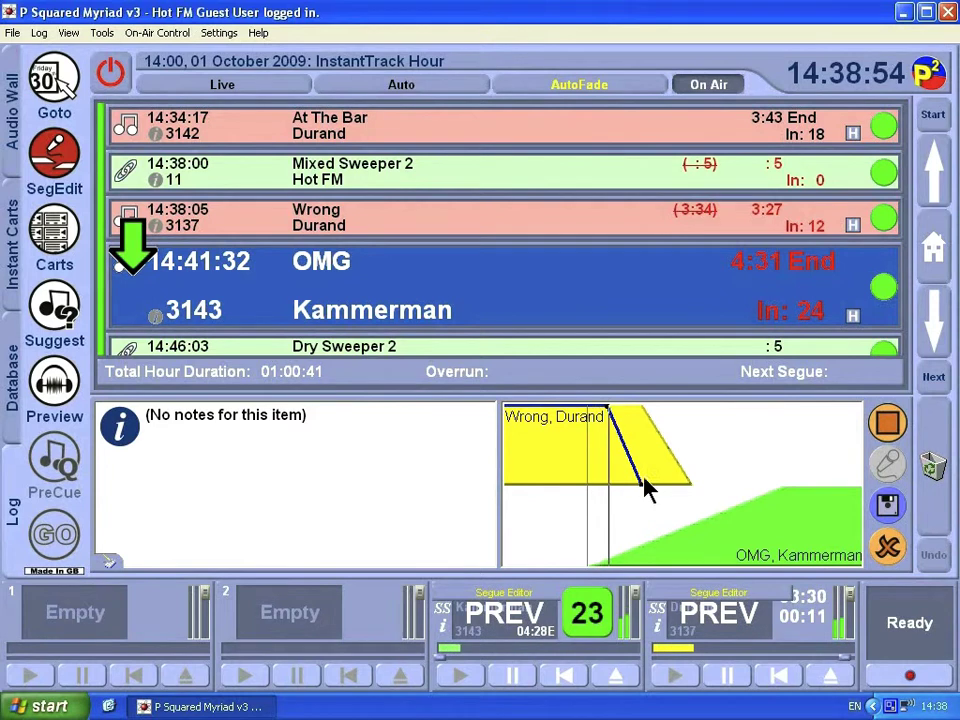
left_click_drag(638, 483, 601, 484)
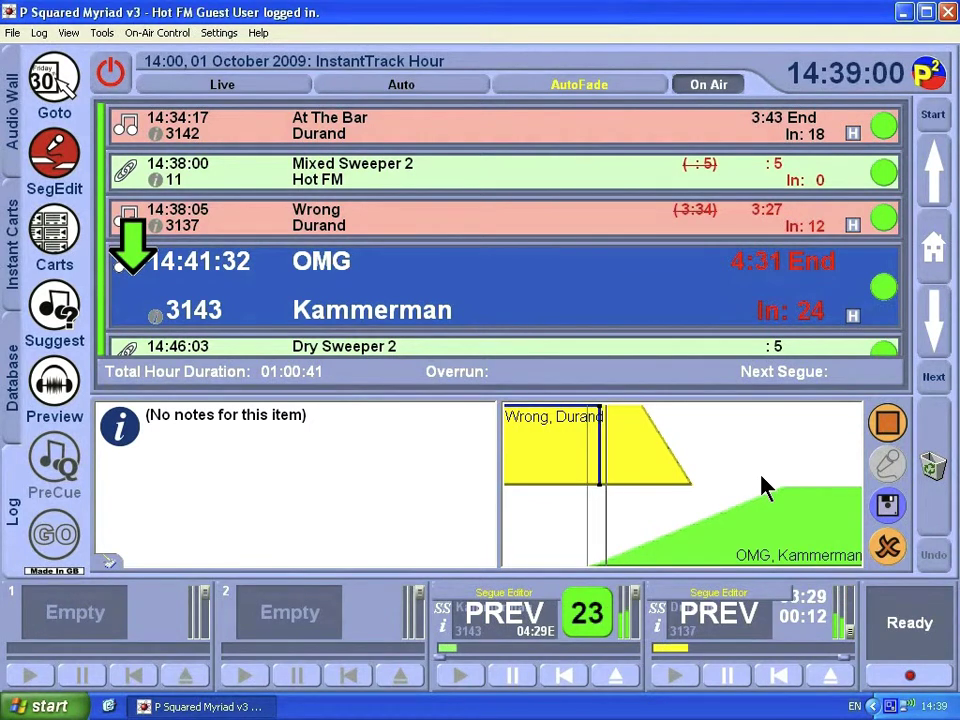
left_click(890, 425)
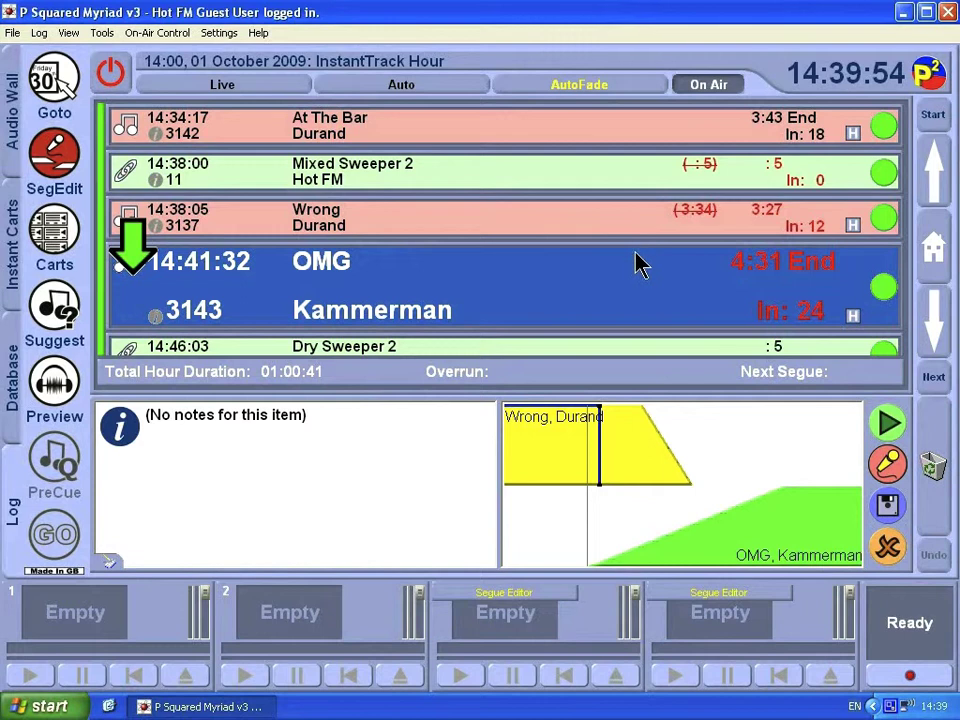
left_click_drag(598, 482, 731, 480)
left_click_drag(668, 405, 648, 405)
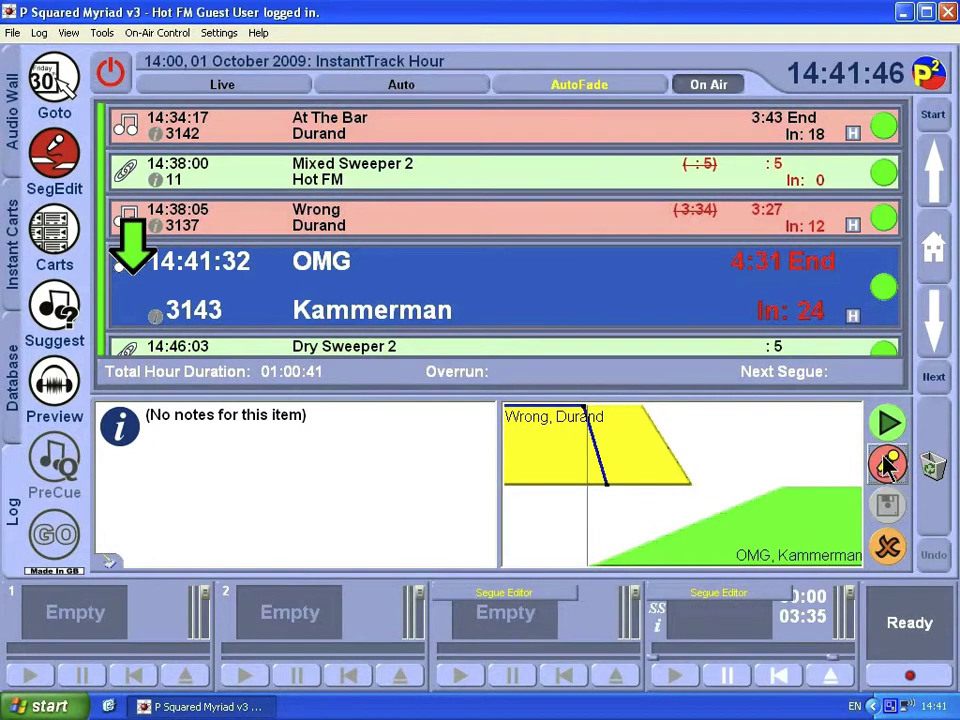
- Record a voice link between Wrong and OMG, starting OMG during the recording, and save the audio into cart 8016
left_click(886, 464)
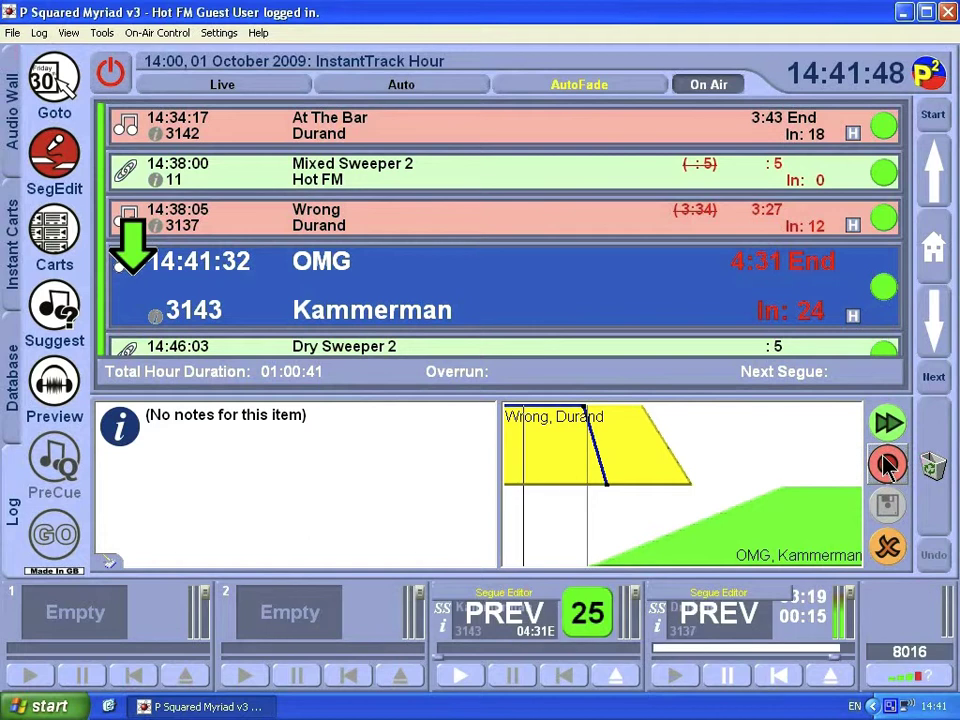
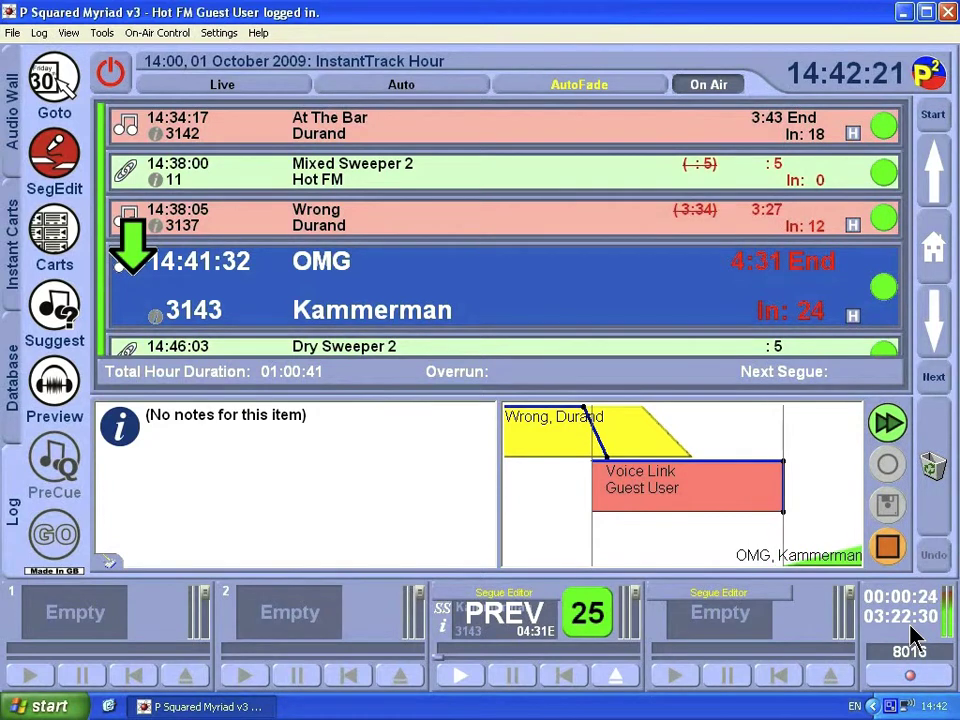
key("space")
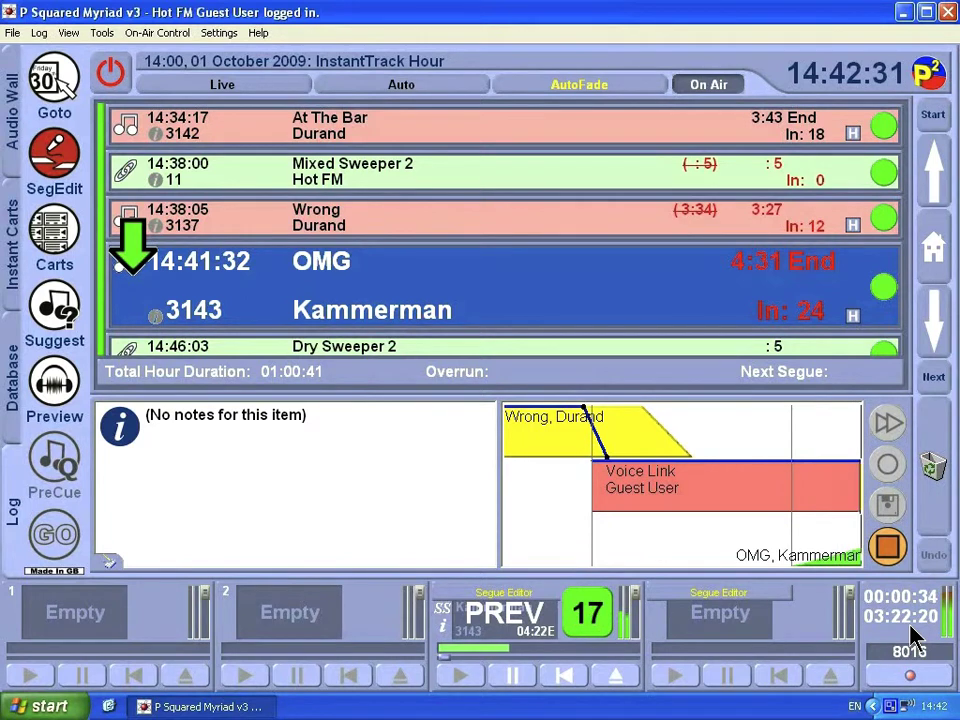
left_click(593, 640)
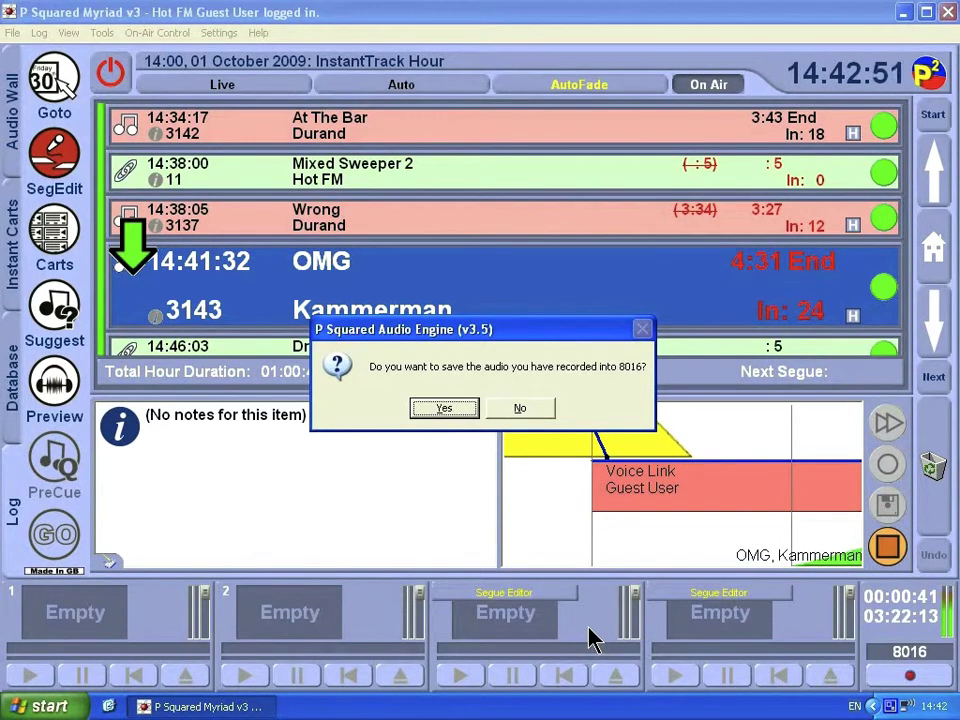
key("Return")
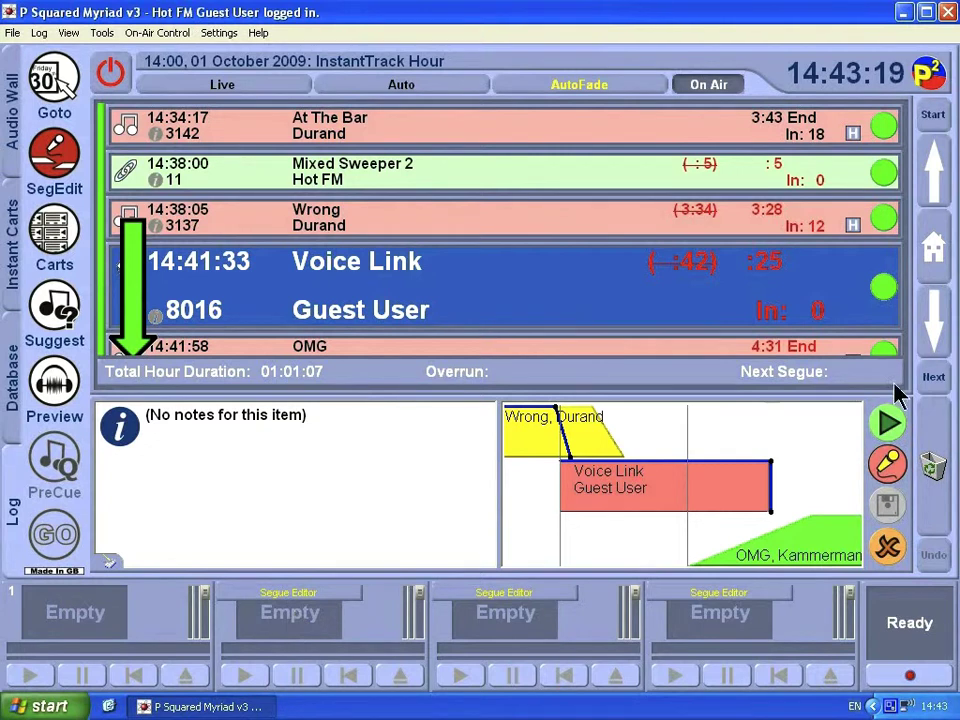
- Audition the new voice link, start OMG earlier so its intro ends with the link, and audition the segue again
left_click(888, 426)
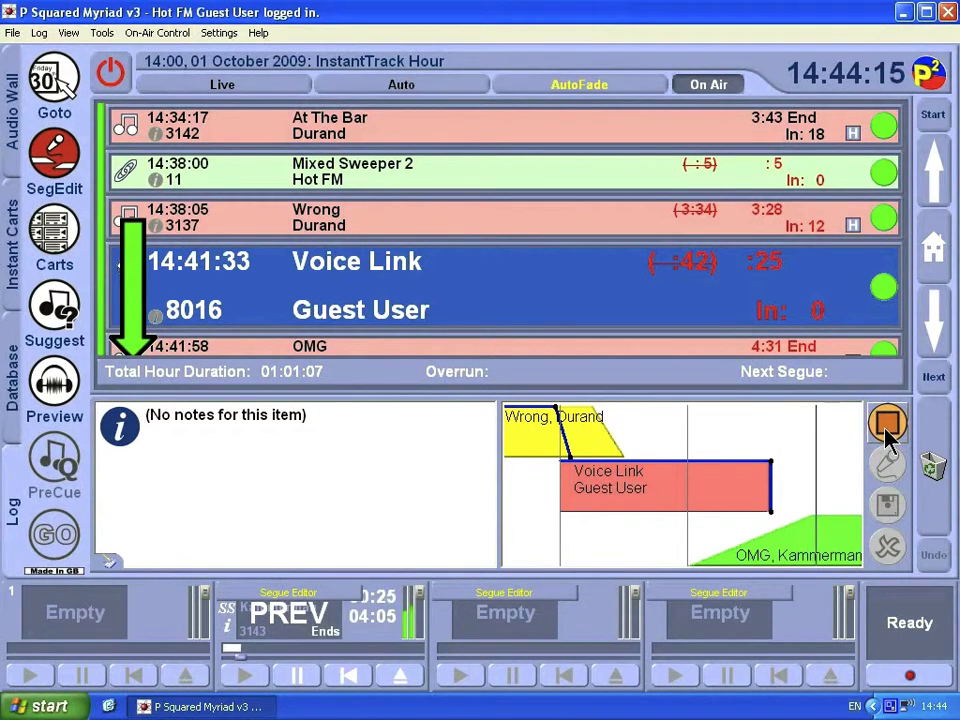
left_click(885, 428)
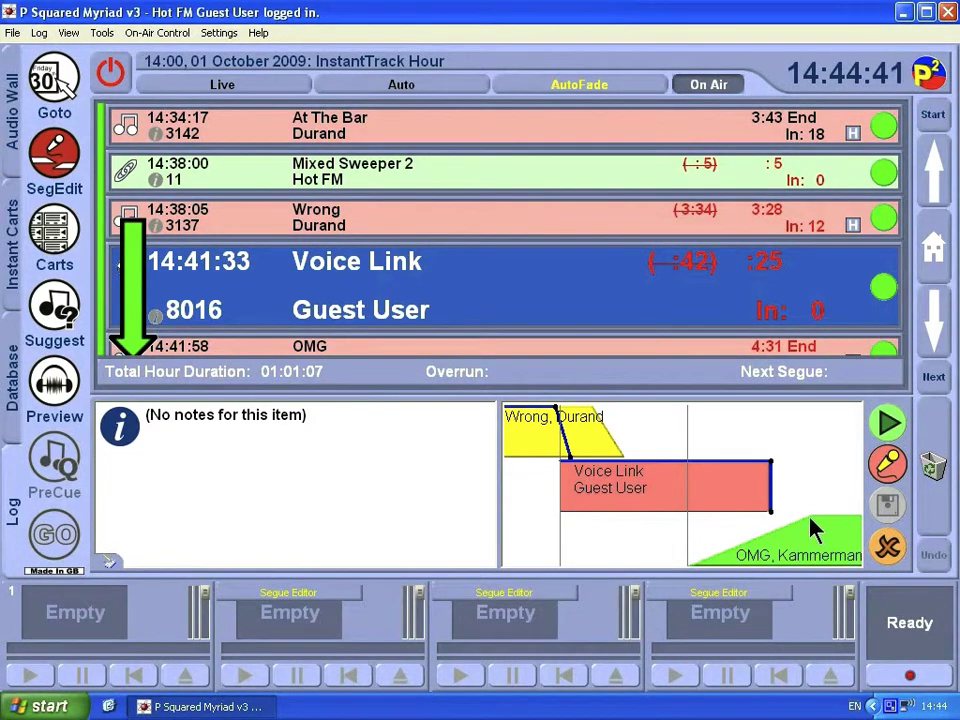
left_click_drag(812, 543, 780, 545)
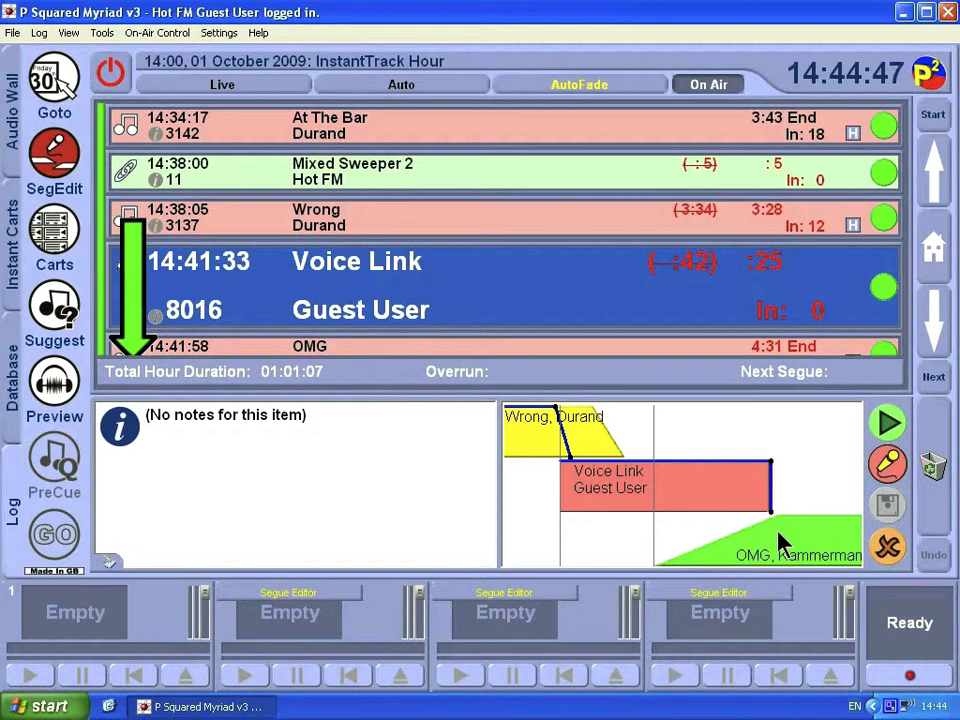
key("space")
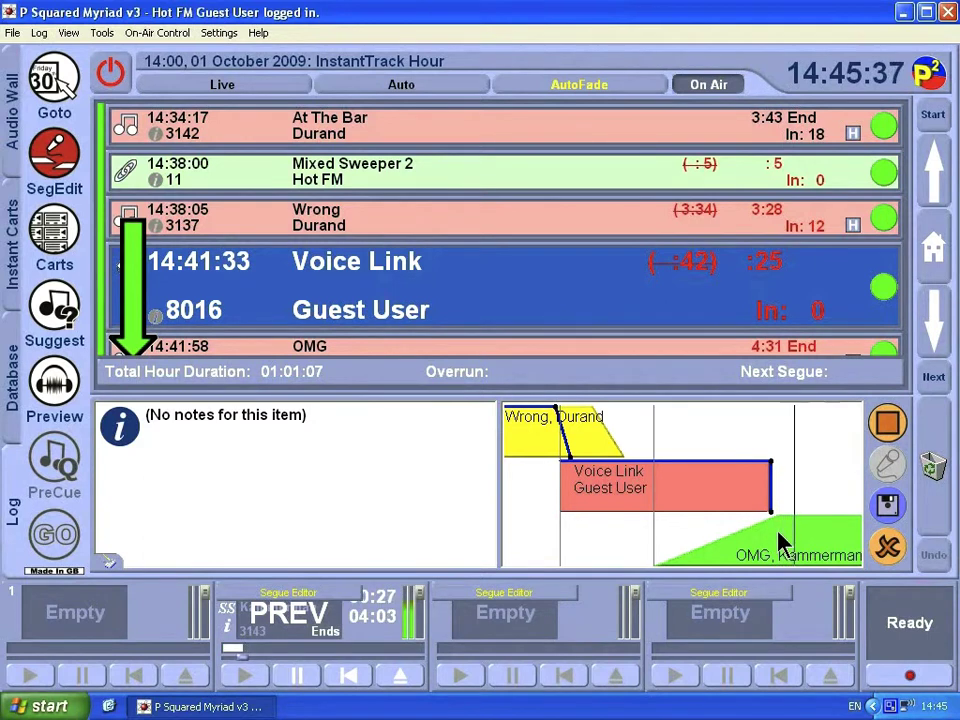
left_click(888, 424)
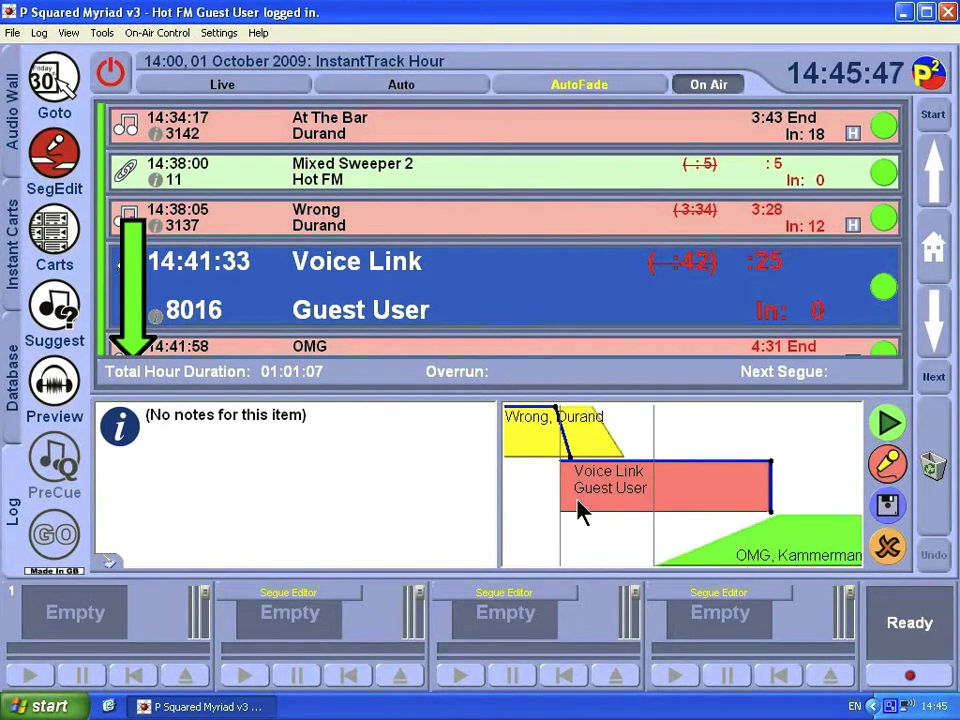
- Select OMG in the log, start it earlier so its intro ends with the voice link, and save the segue
key("Down")
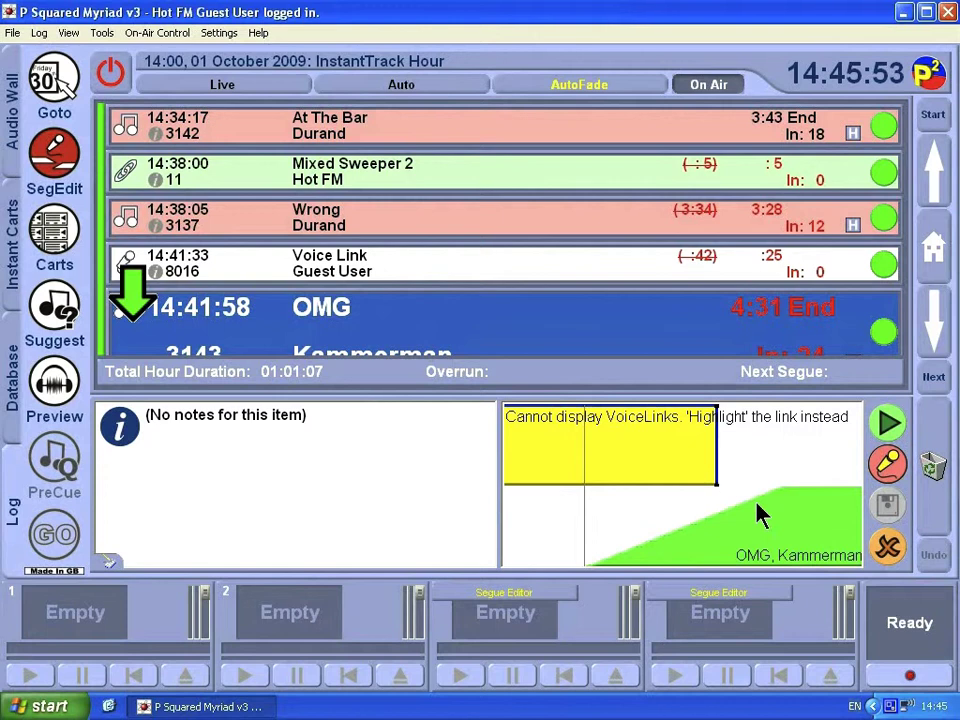
left_click_drag(815, 525, 755, 525)
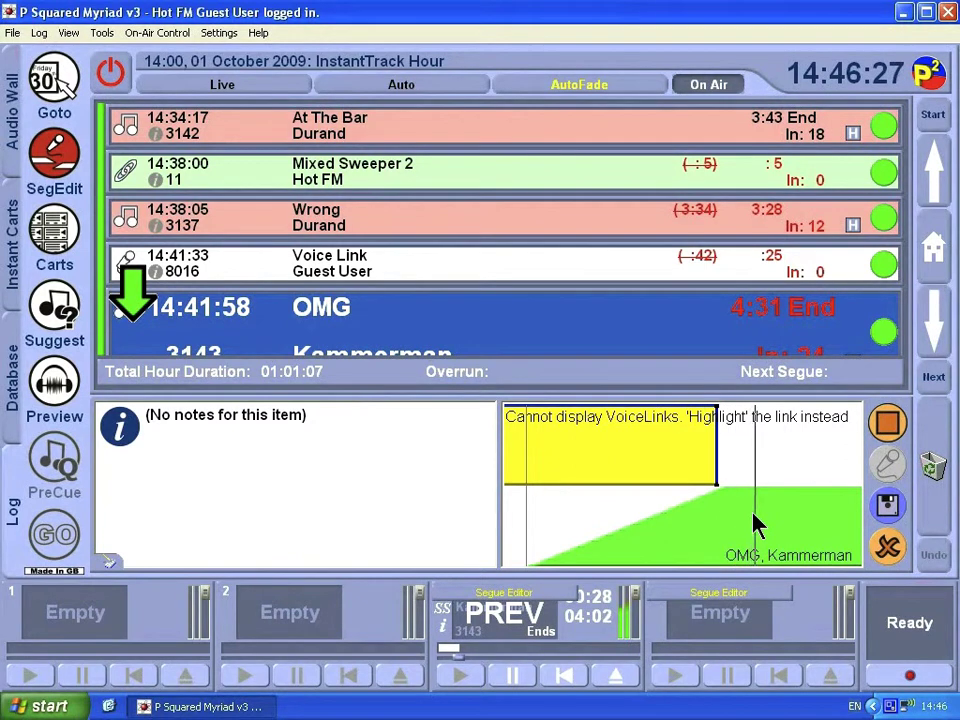
left_click(883, 508)
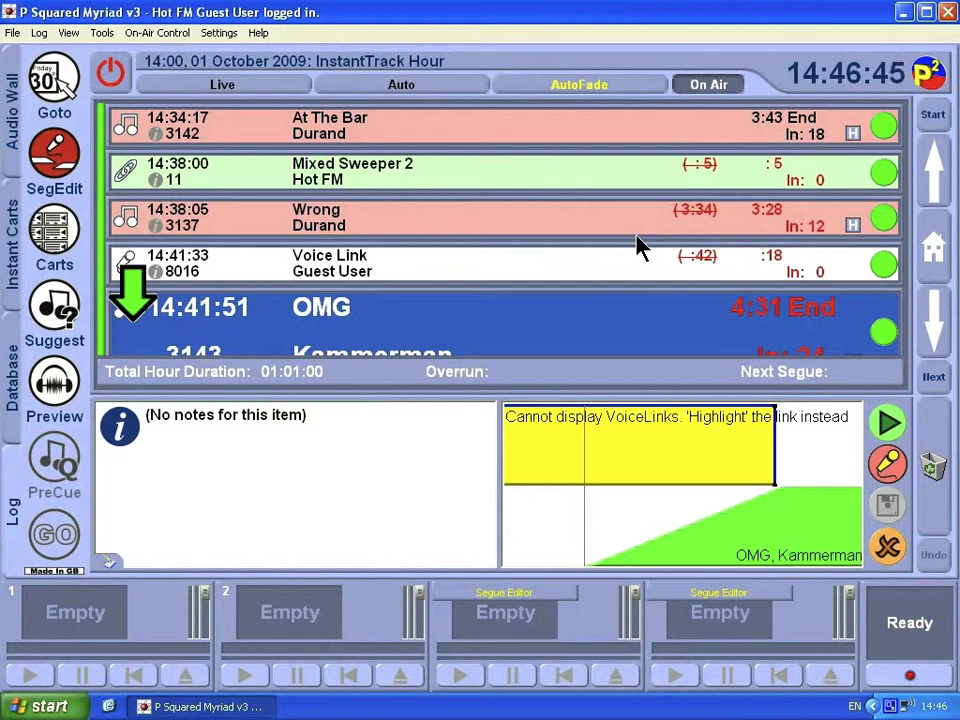
- Permanently delete the Voice Link log item between Wrong and OMG, including its recording in cart 8016
left_click(655, 280)
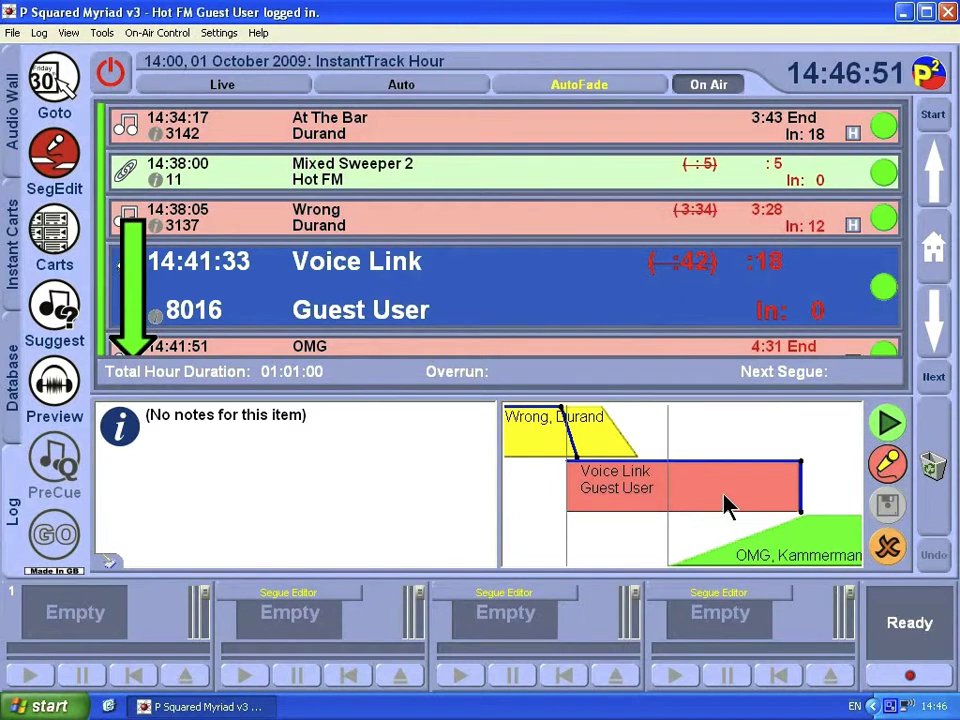
right_click(445, 252)
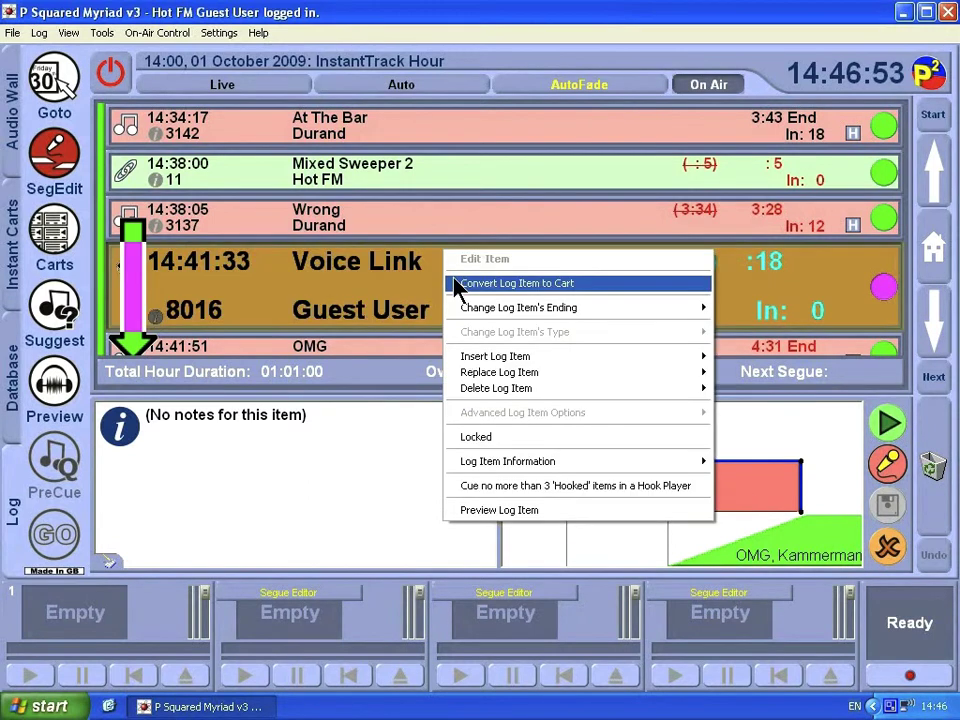
right_click(368, 272)
mouse_move(505, 425)
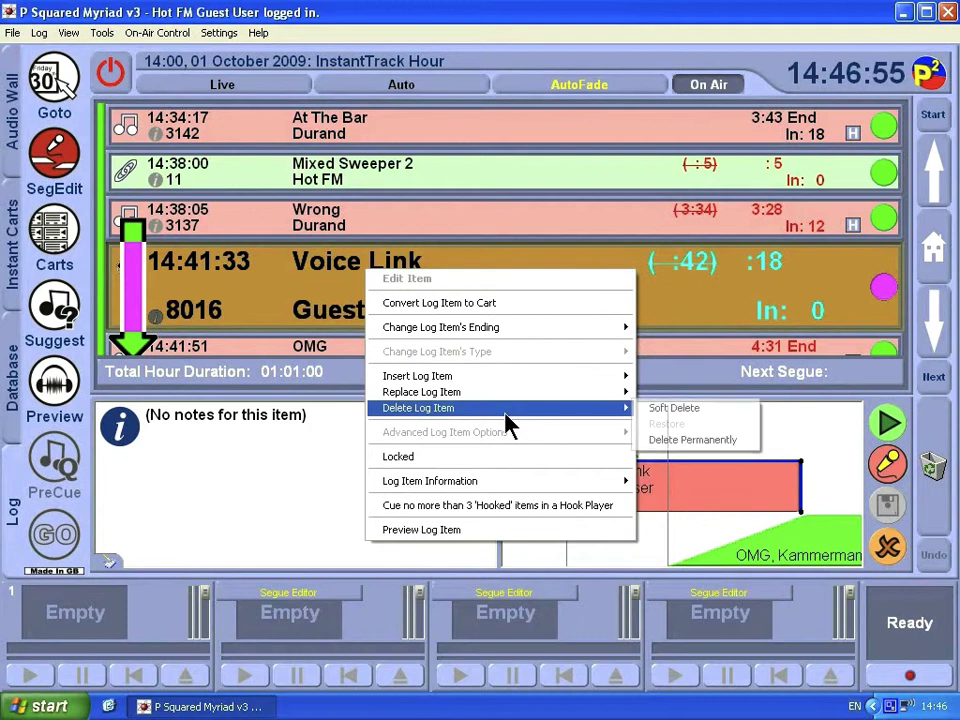
left_click(672, 441)
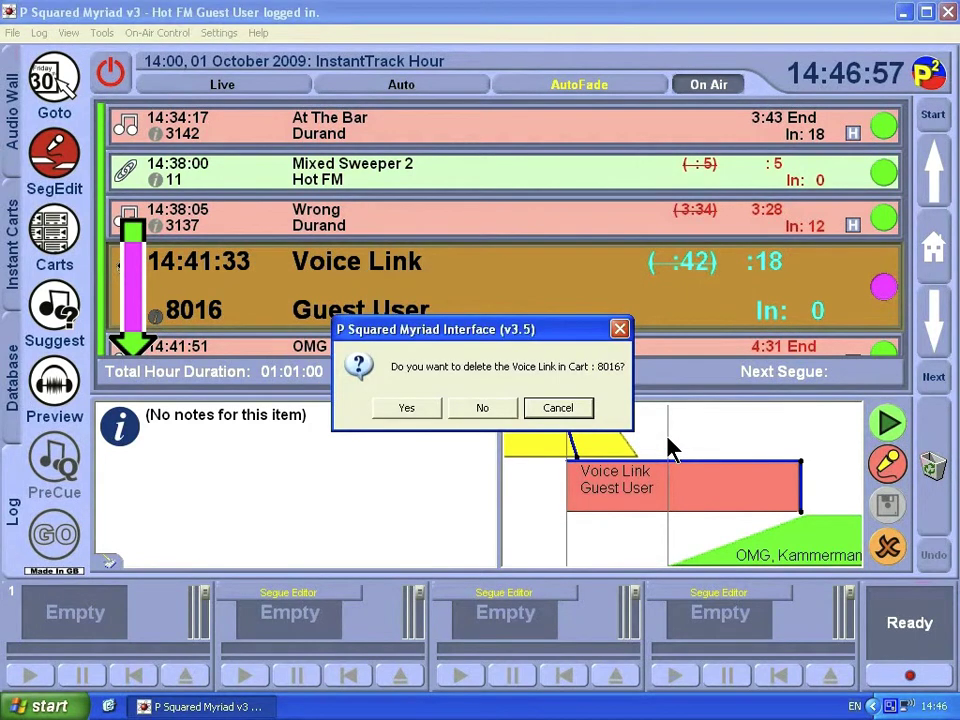
left_click(406, 410)
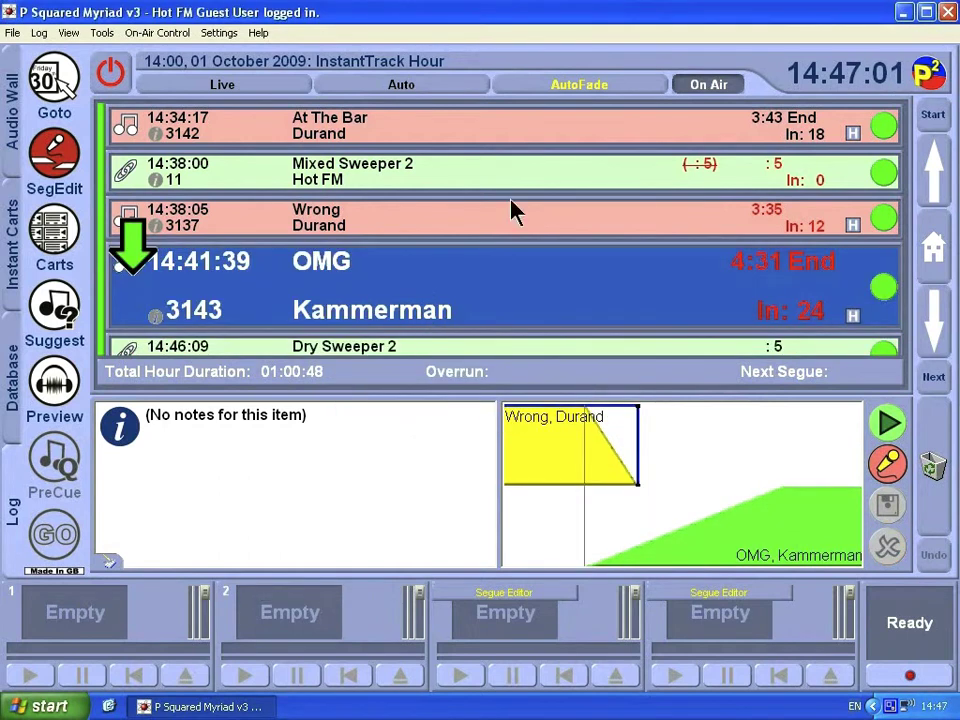
- Record a short voice link starting before Wrong fades, bring in OMG while recording, and save the audio into cart 8016
left_click(900, 466)
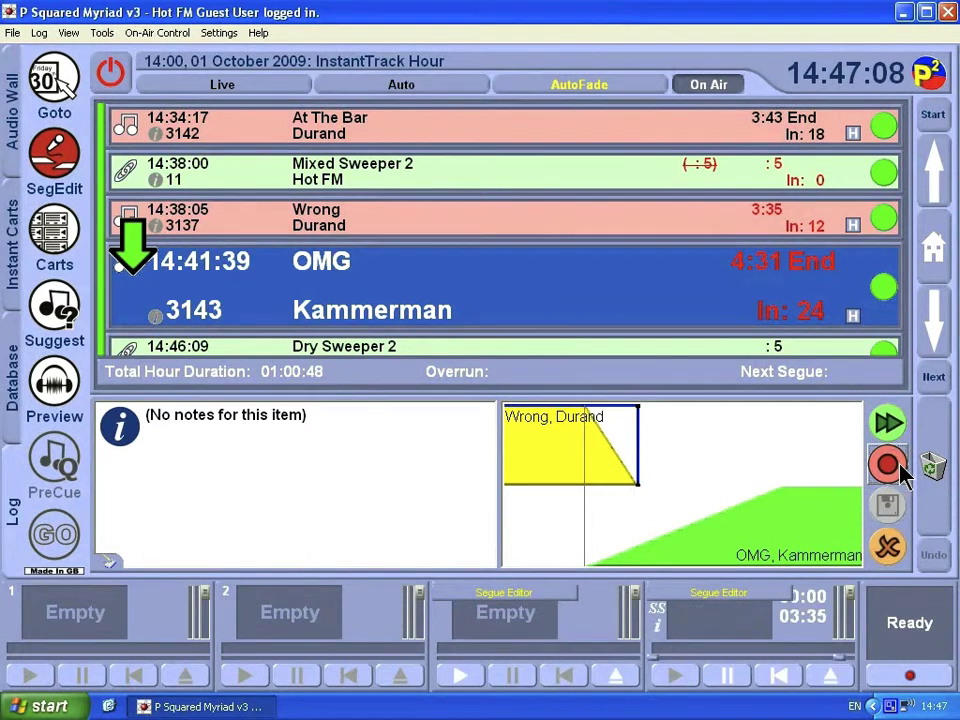
left_click(888, 465)
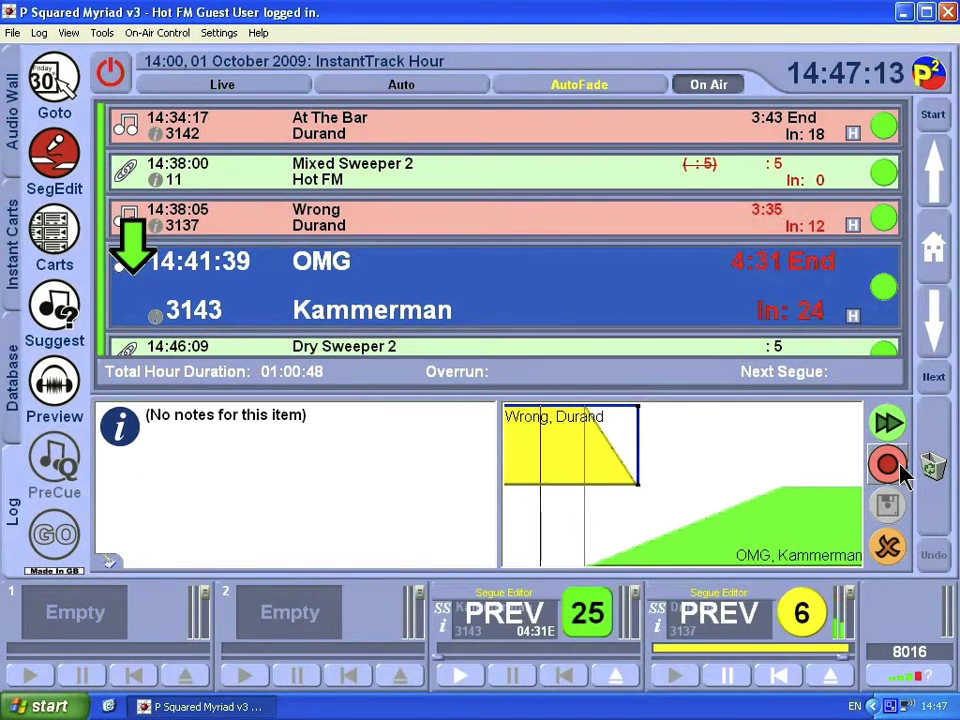
left_click(899, 466)
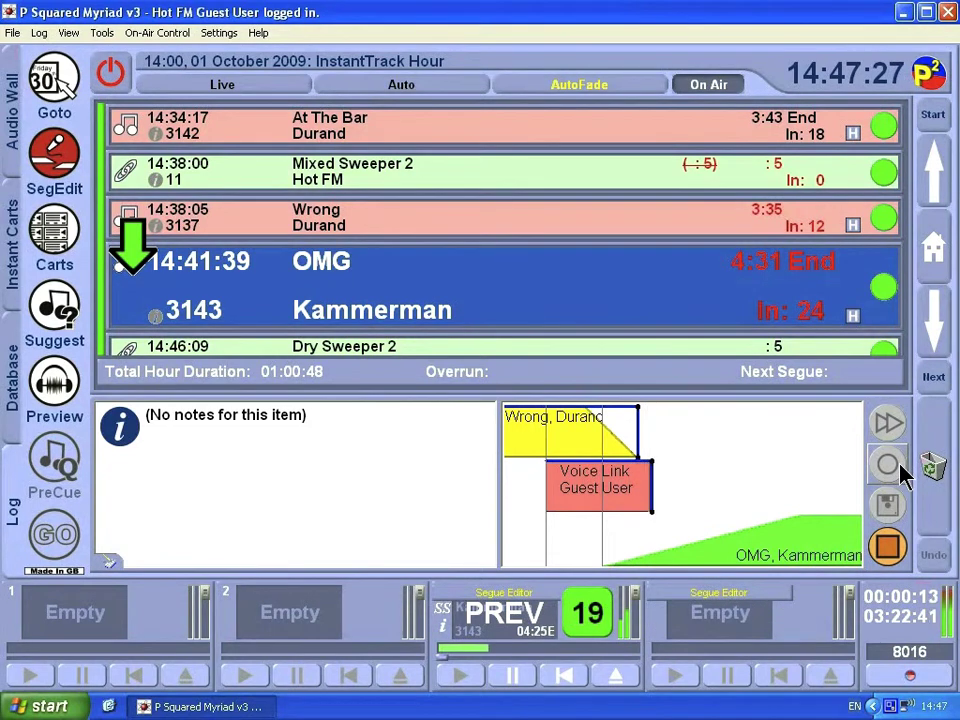
left_click(899, 466)
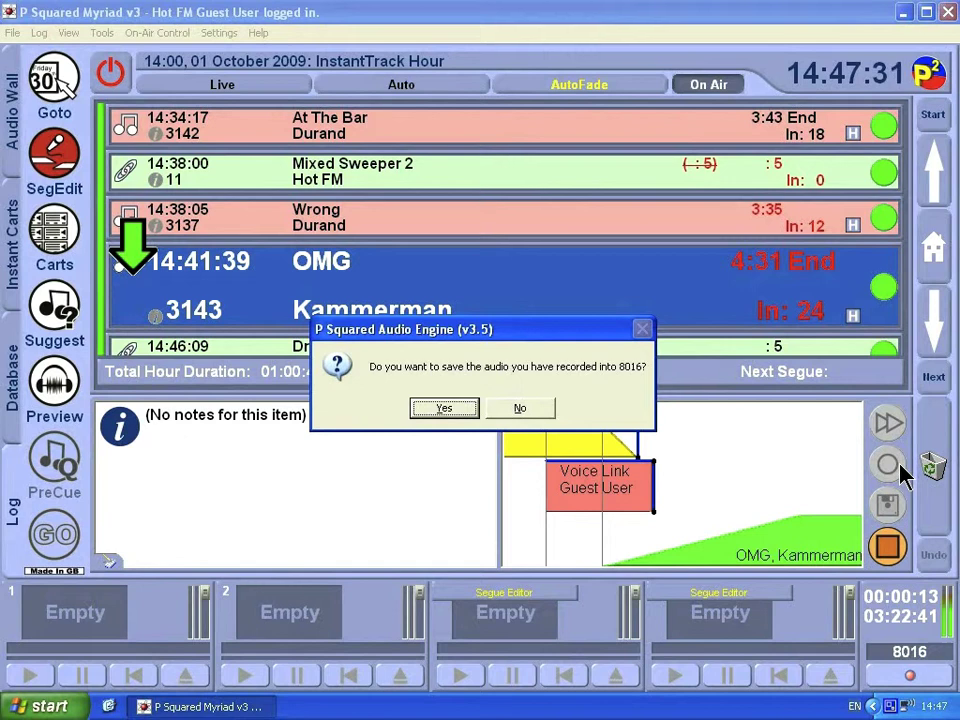
key("Return")
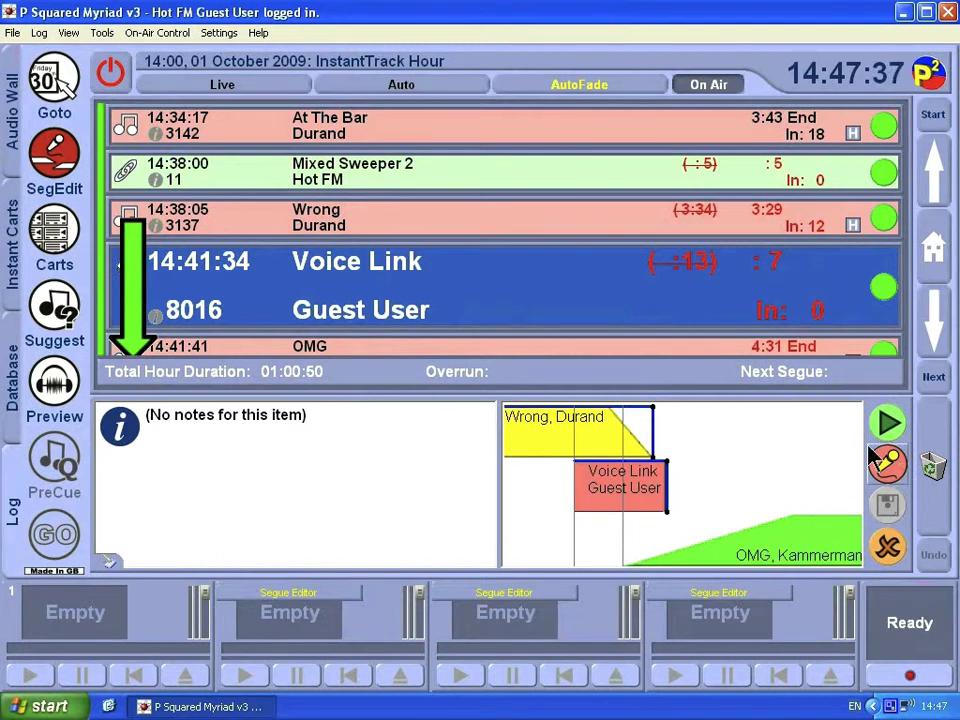
- Start OMG where Wrong begins fading, move the voice link to end with OMG's intro, then audition and save the segue
left_click_drag(776, 553, 727, 555)
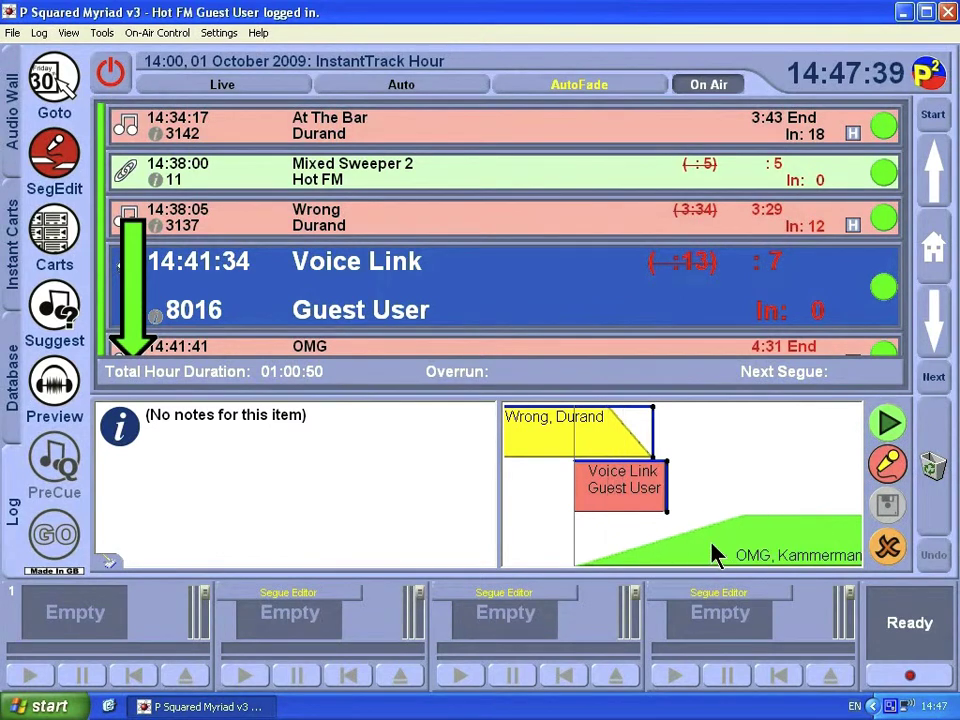
key("space")
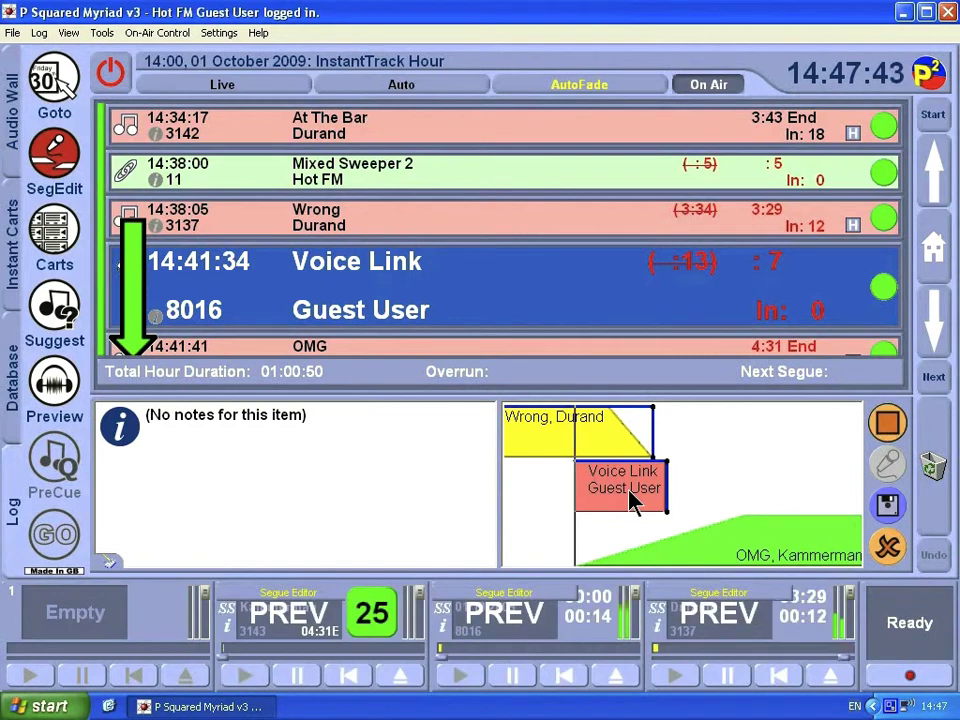
left_click_drag(605, 500, 681, 499)
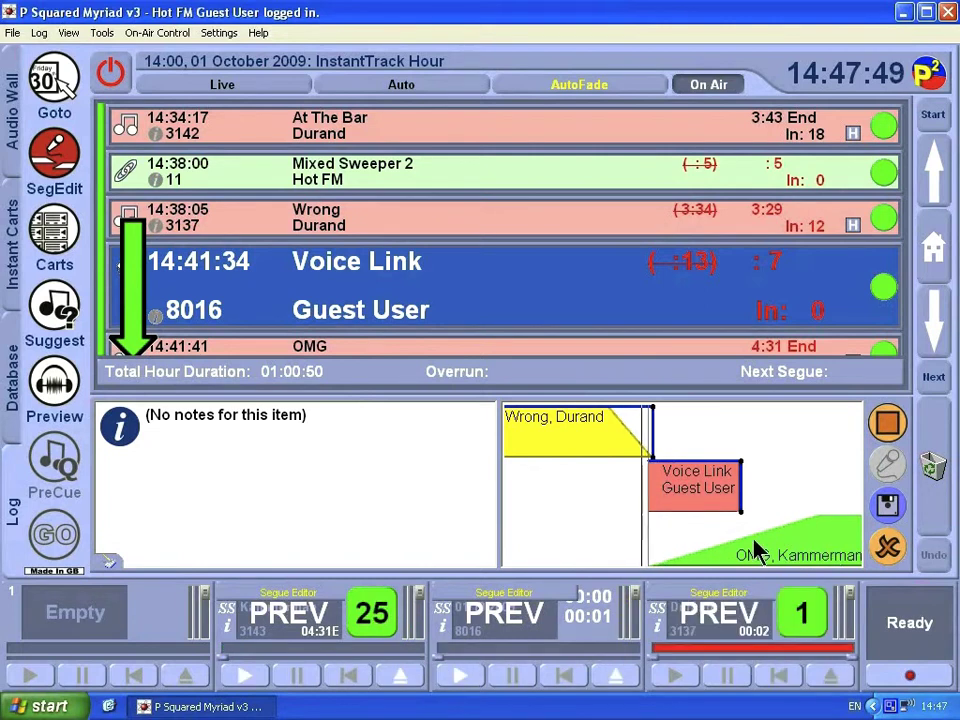
left_click_drag(690, 497, 729, 484)
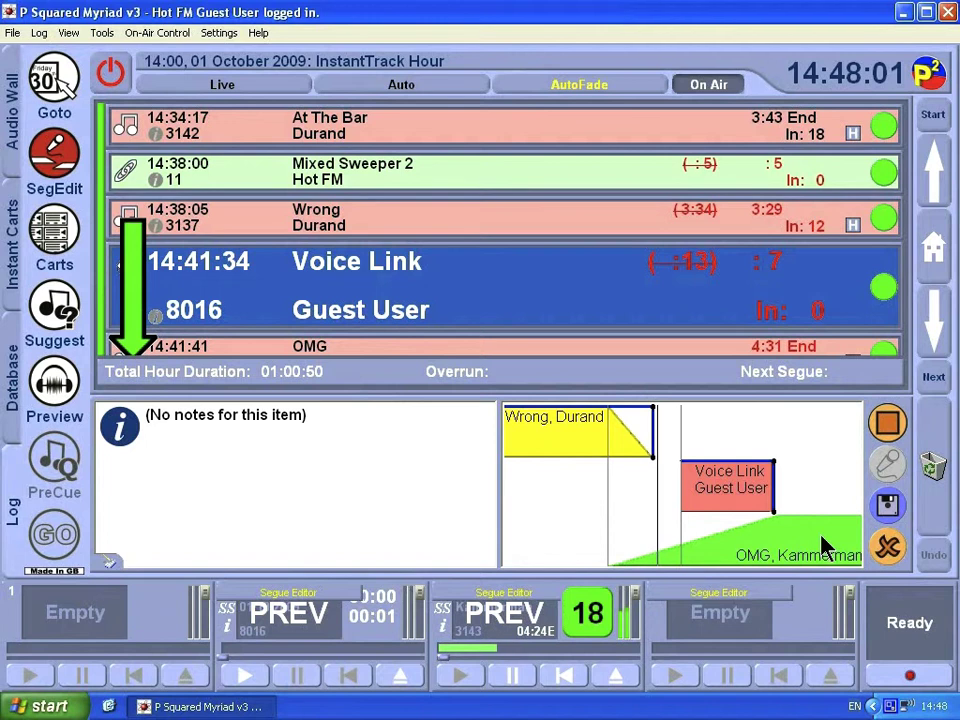
left_click(886, 418)
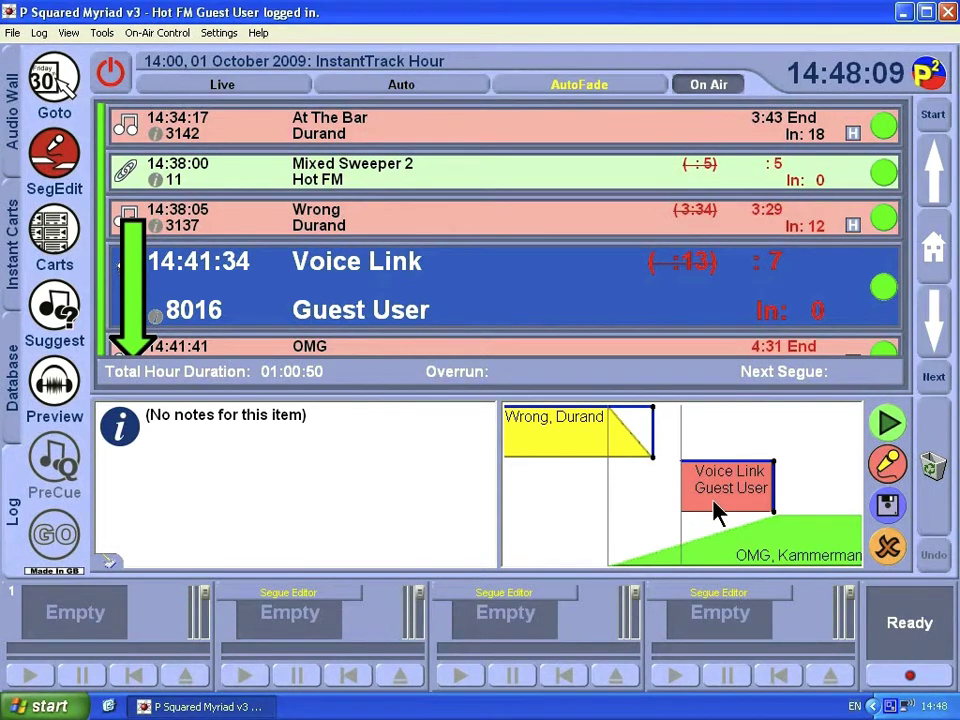
left_click(887, 424)
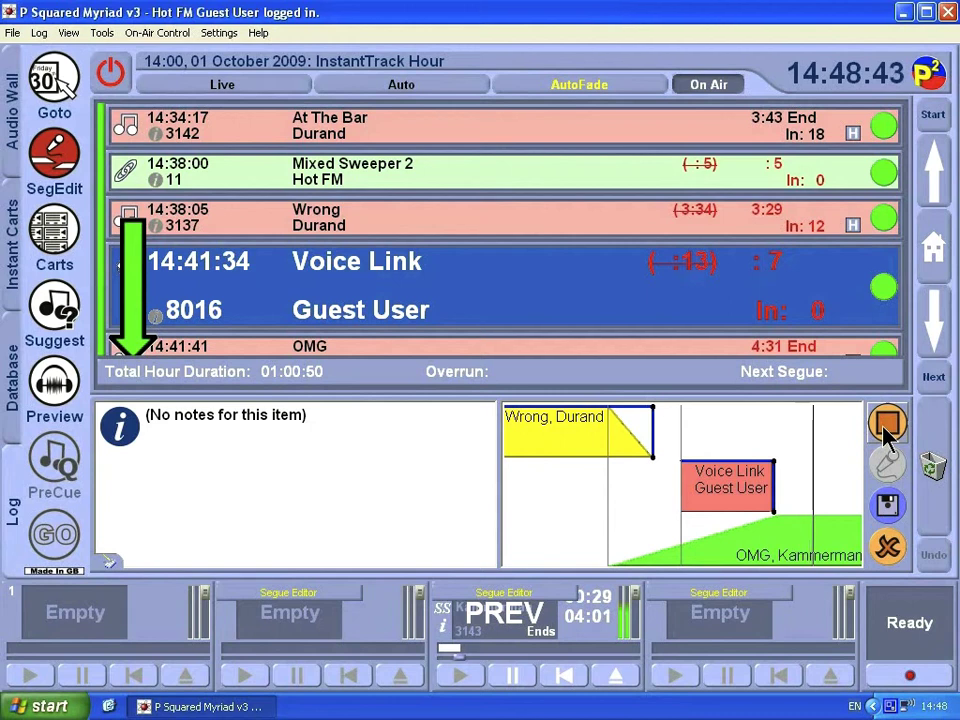
left_click(887, 508)
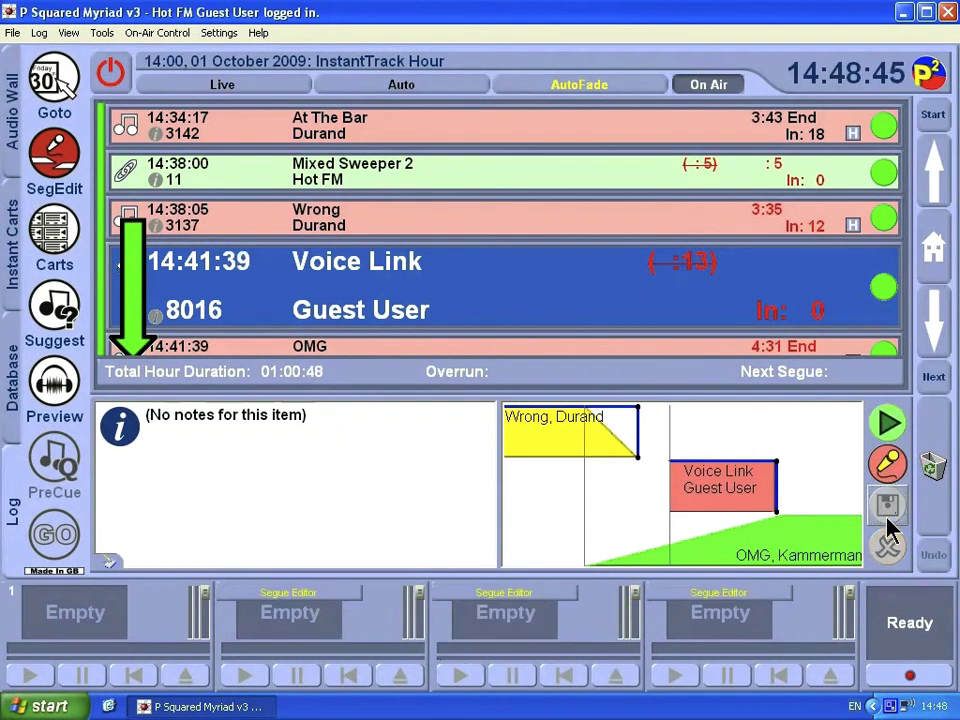